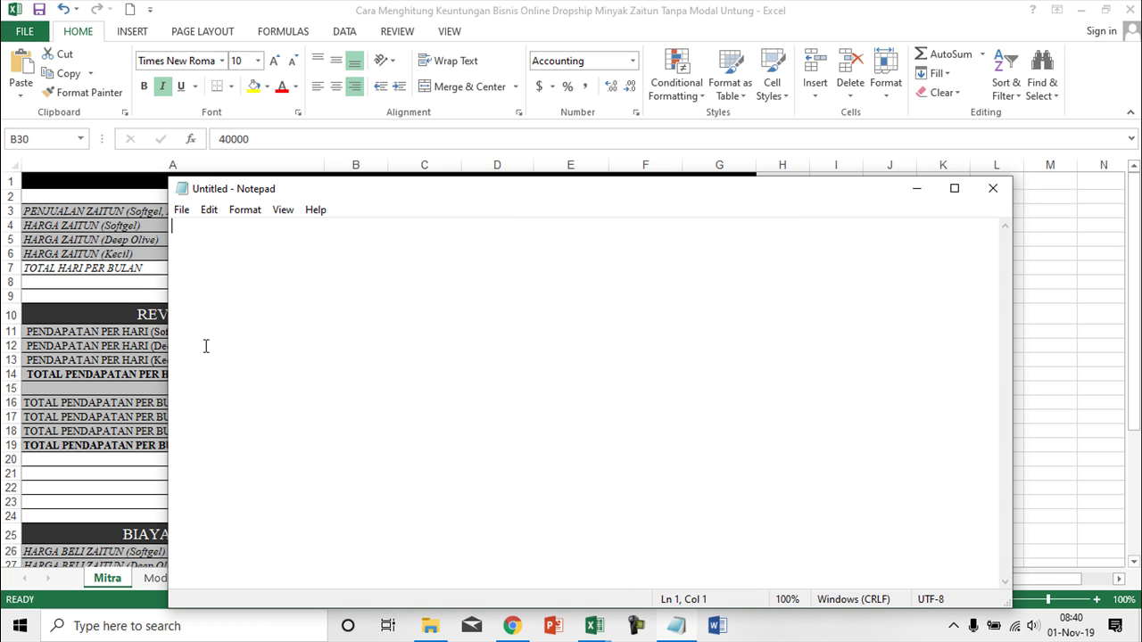
- In Notepad, write the note line 'menghitung keuntungan bisnis online dropship minyak zaitun'
key(Return)
text(menghitungn k)
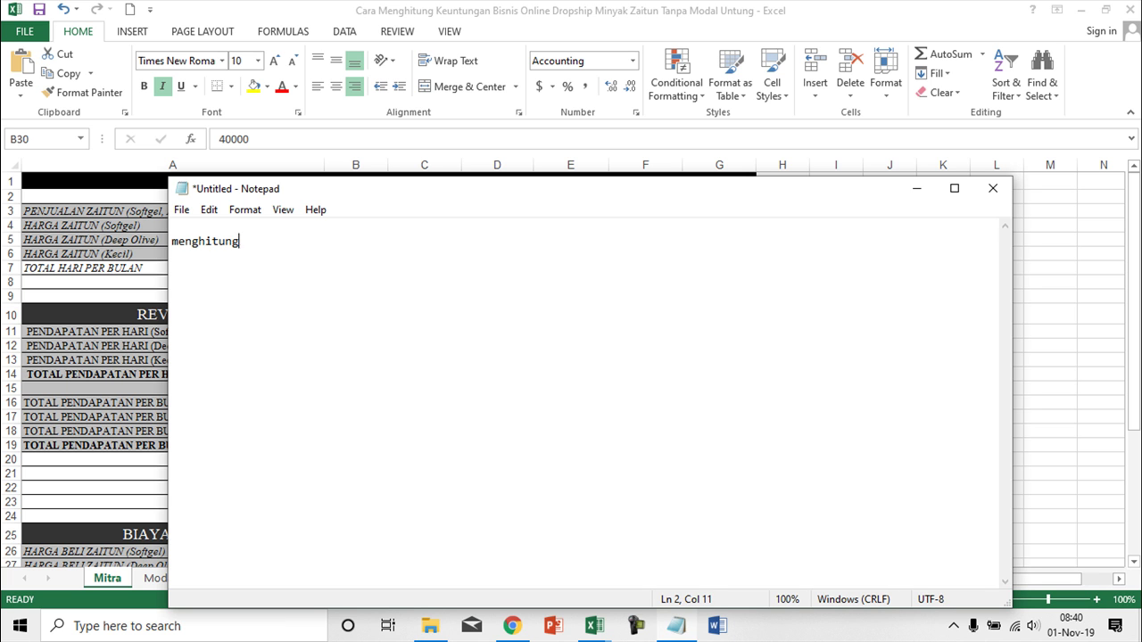
key(BackSpace)
text(keuntungan bisnis )
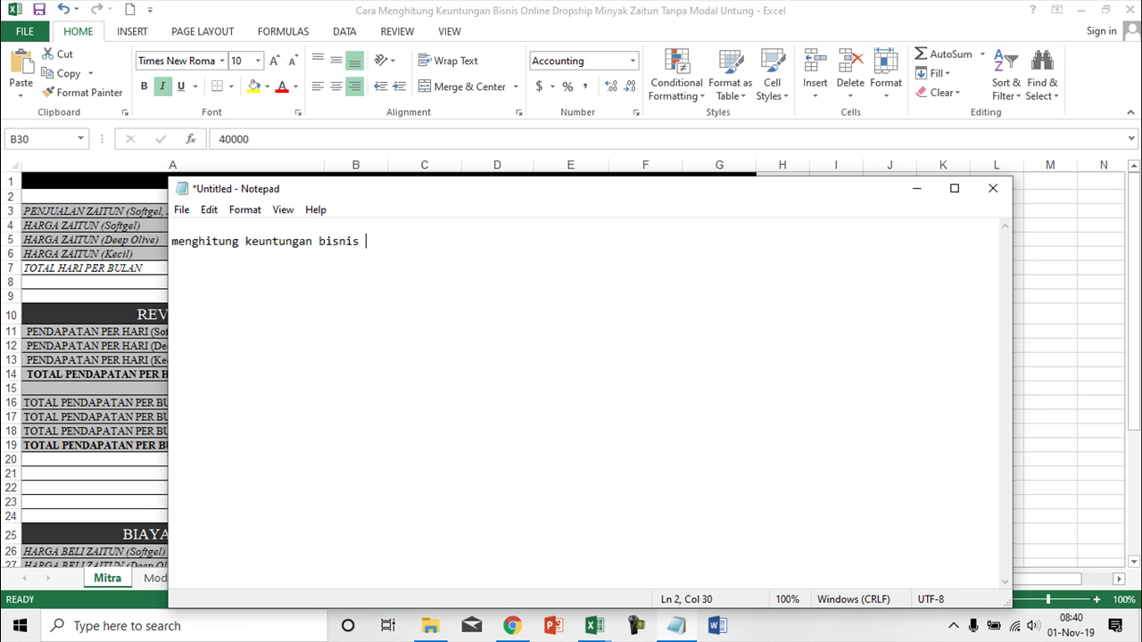
text(online dropship)
text( minyak )
text(ziatun)
key(BackSpace)
key(BackSpace)
key(BackSpace)
key(BackSpace)
key(BackSpace)
text(aitun)
- Add the note lines 'modal 10rb' and a WhatsApp contact number below it
key(Return)
key(Return)
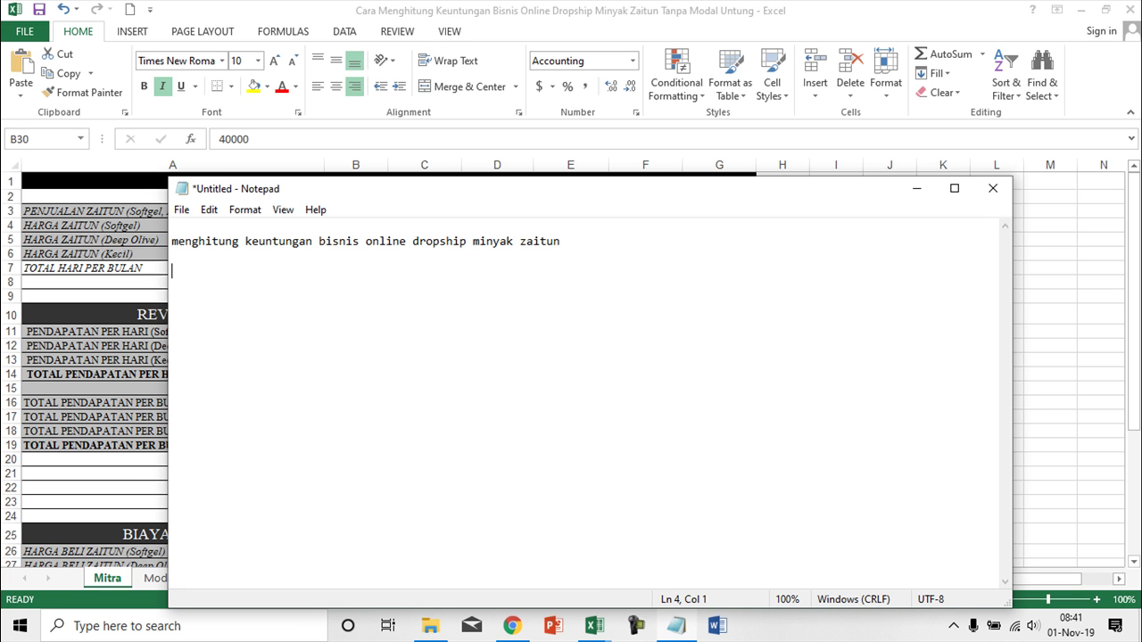
text(modal 10)
text(00)
key(BackSpace)
key(BackSpace)
text(rb)
key(Return)
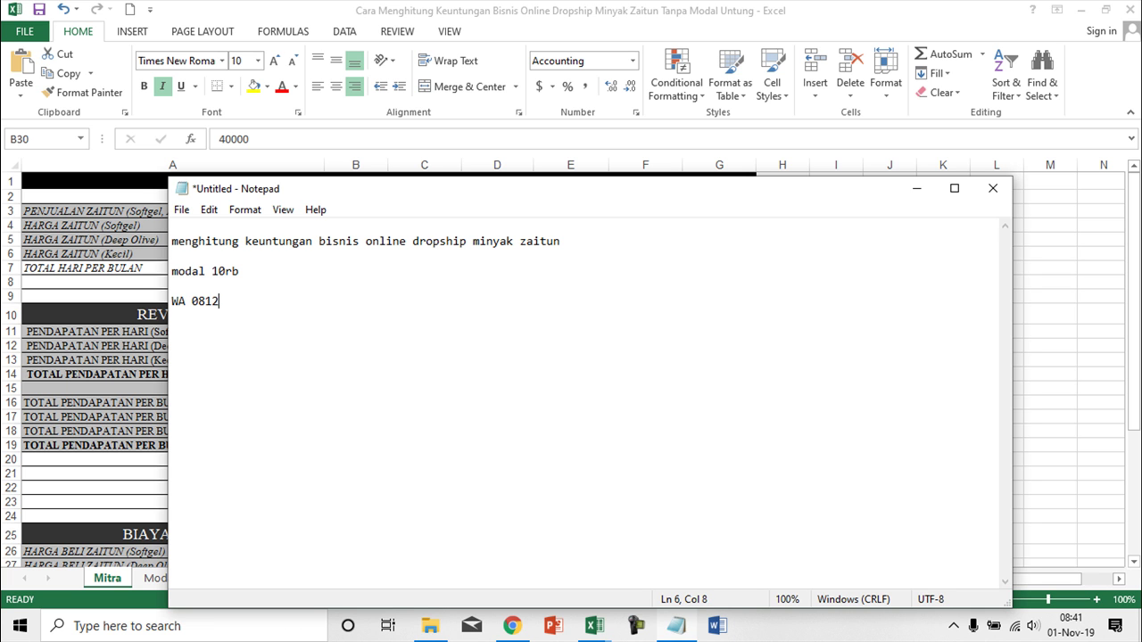
- Hide the unlabeled rows 20–23 on the Mitra sheet and save the workbook
key(alt+Tab)
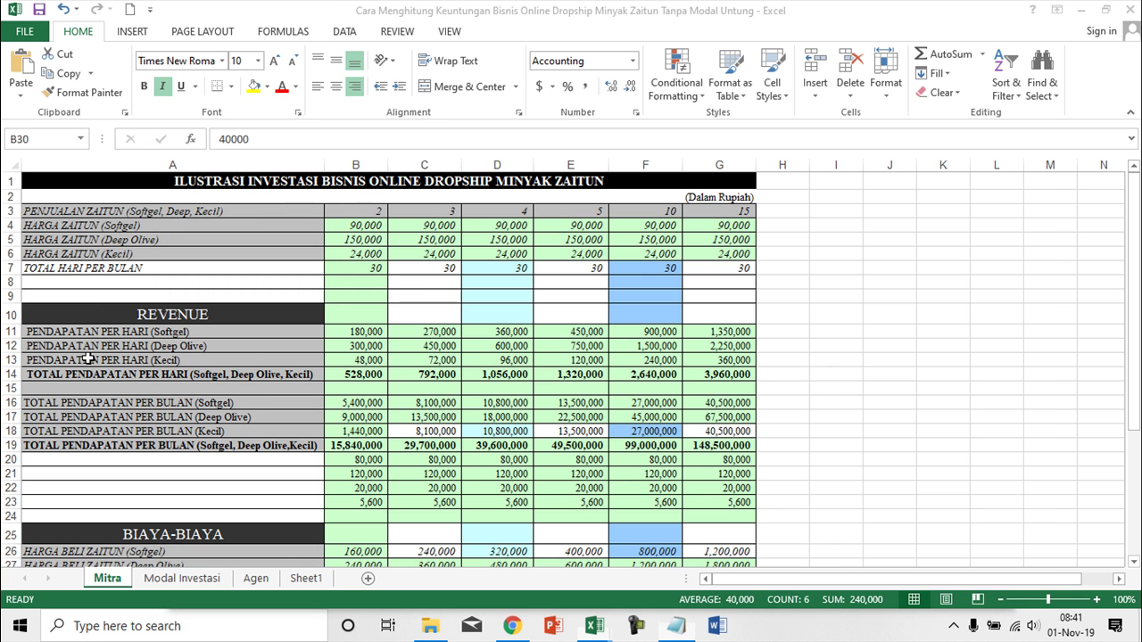
scroll(256, 363, down, 2)
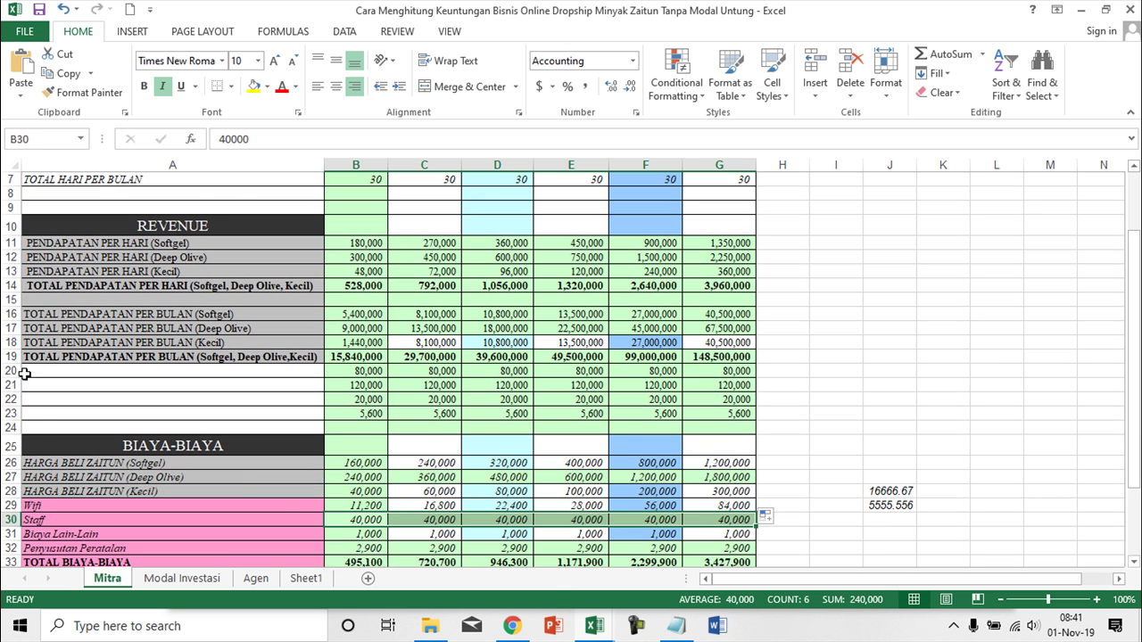
drag(9, 370, 9, 412)
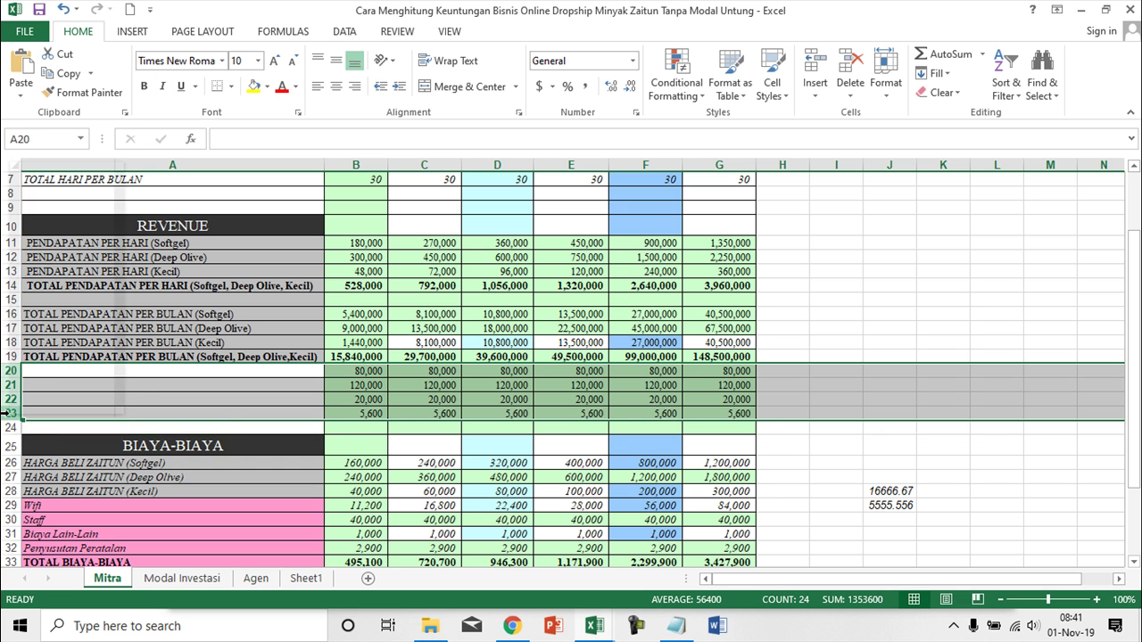
right_click(9, 412)
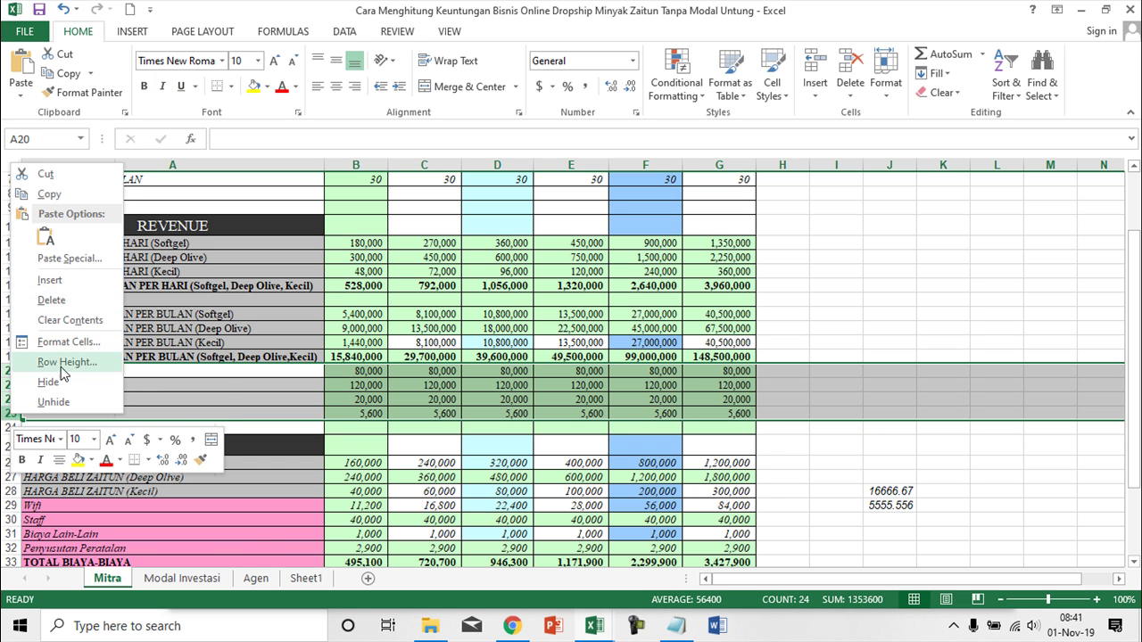
click(48, 382)
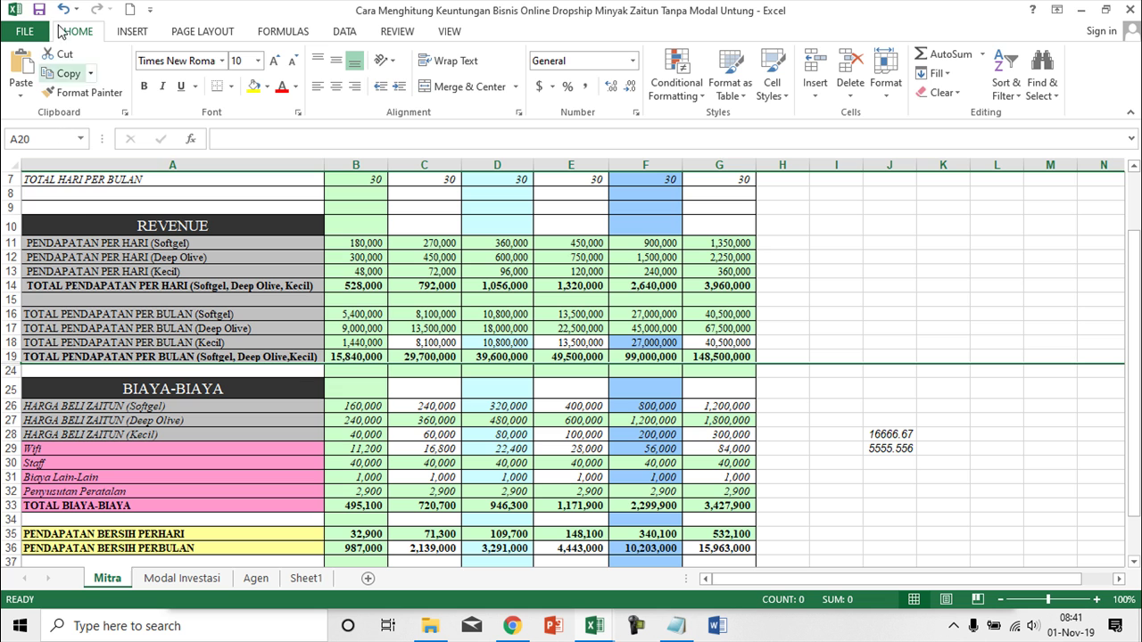
click(39, 10)
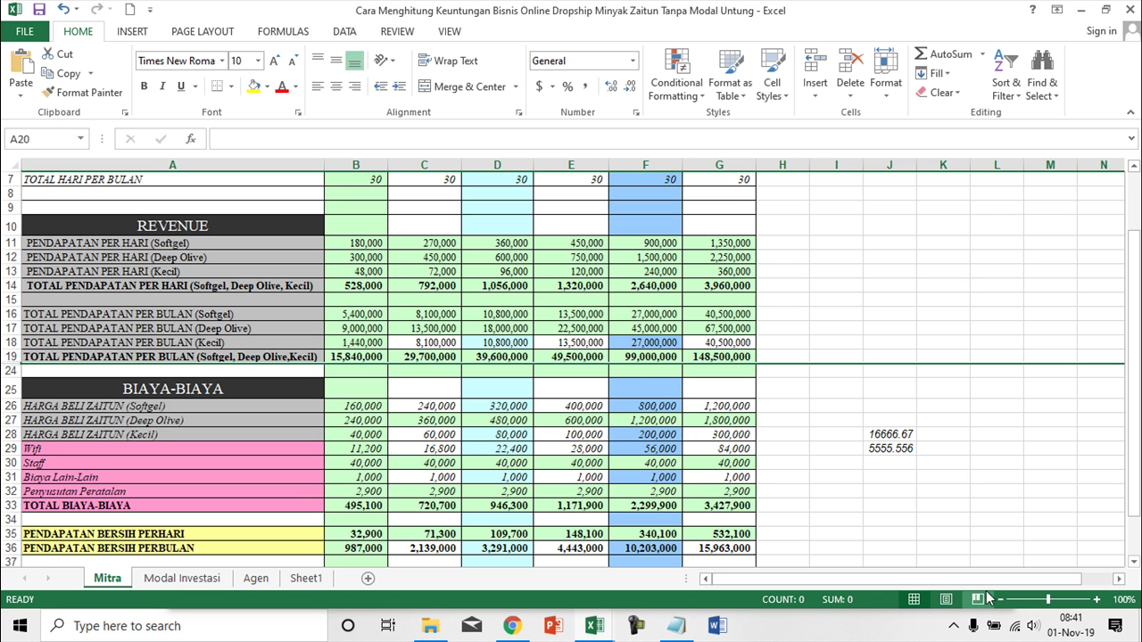
- Clear the stray values from J28:J29, then select the price labels in A4:A5
click(954, 625)
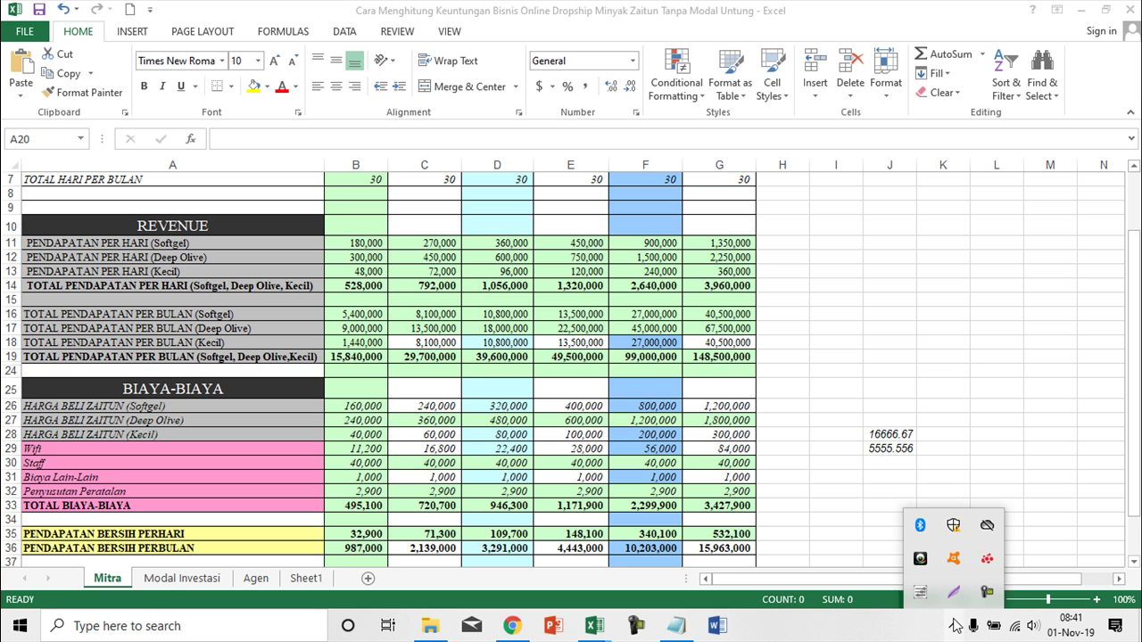
click(928, 477)
drag(884, 434, 894, 455)
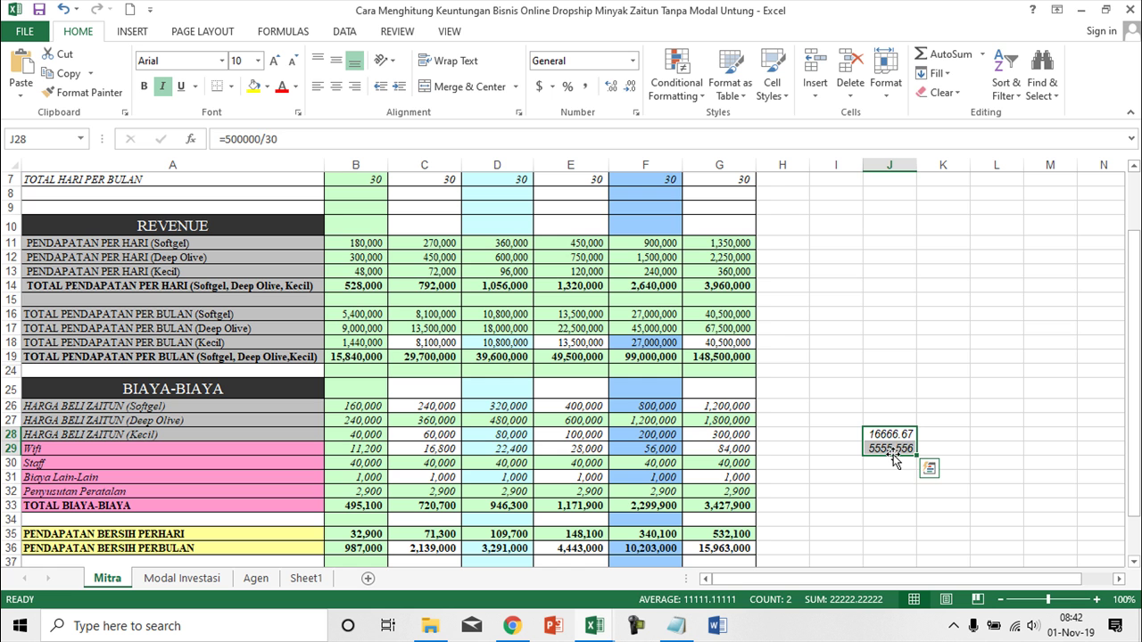
key(Delete)
scroll(323, 401, up, 2)
scroll(324, 402, down, 1)
scroll(324, 405, up, 1)
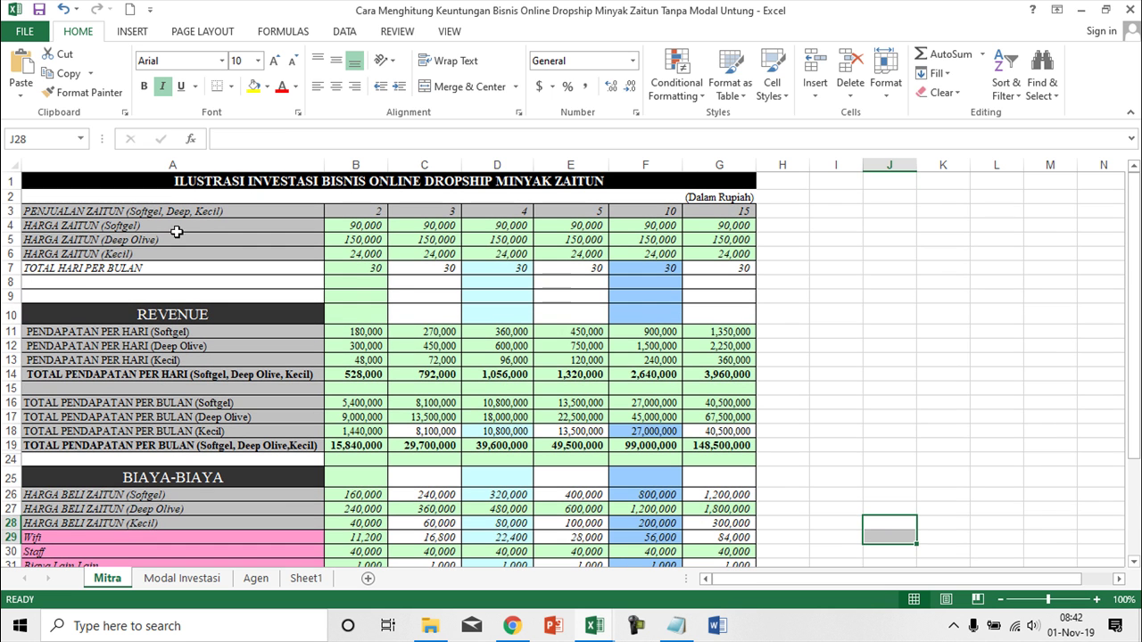
drag(116, 226, 116, 253)
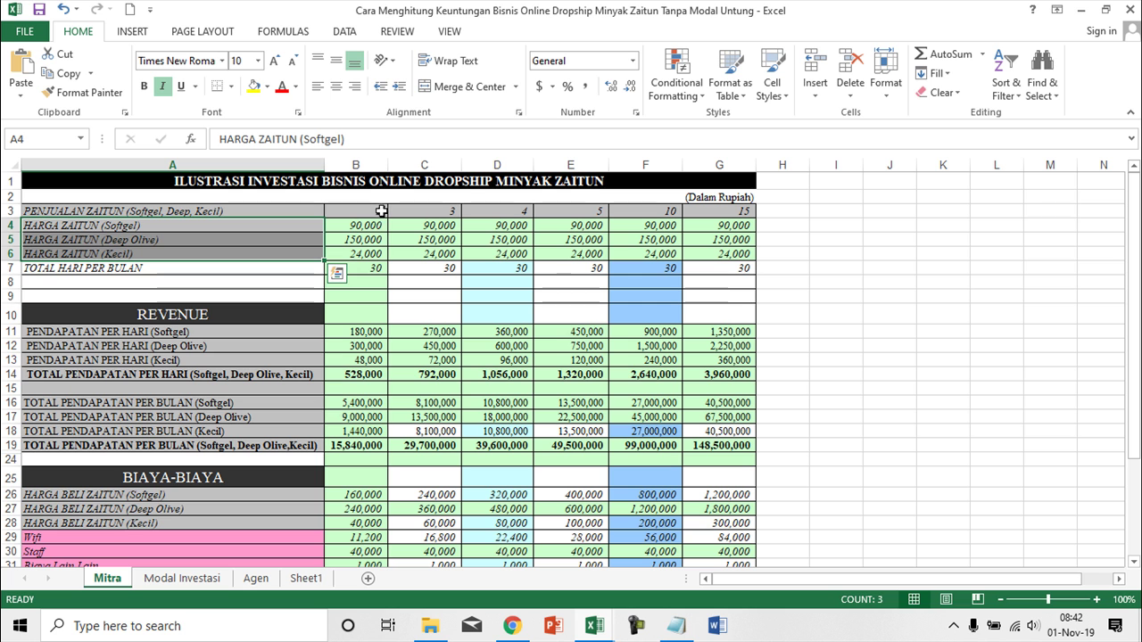
click(955, 626)
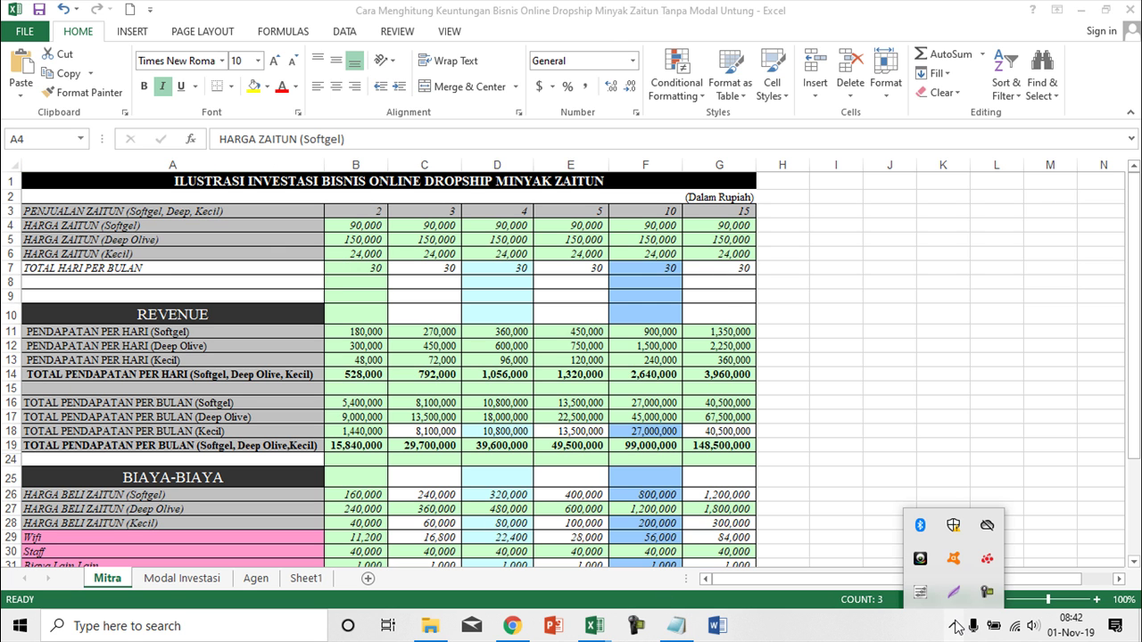
click(992, 596)
click(1090, 557)
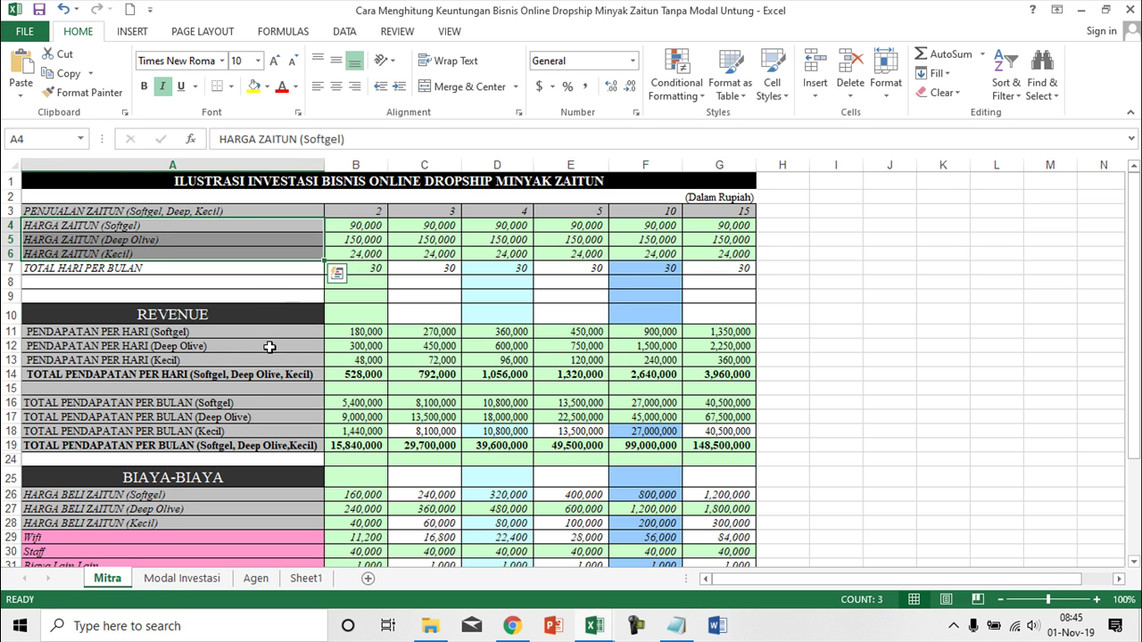
click(234, 228)
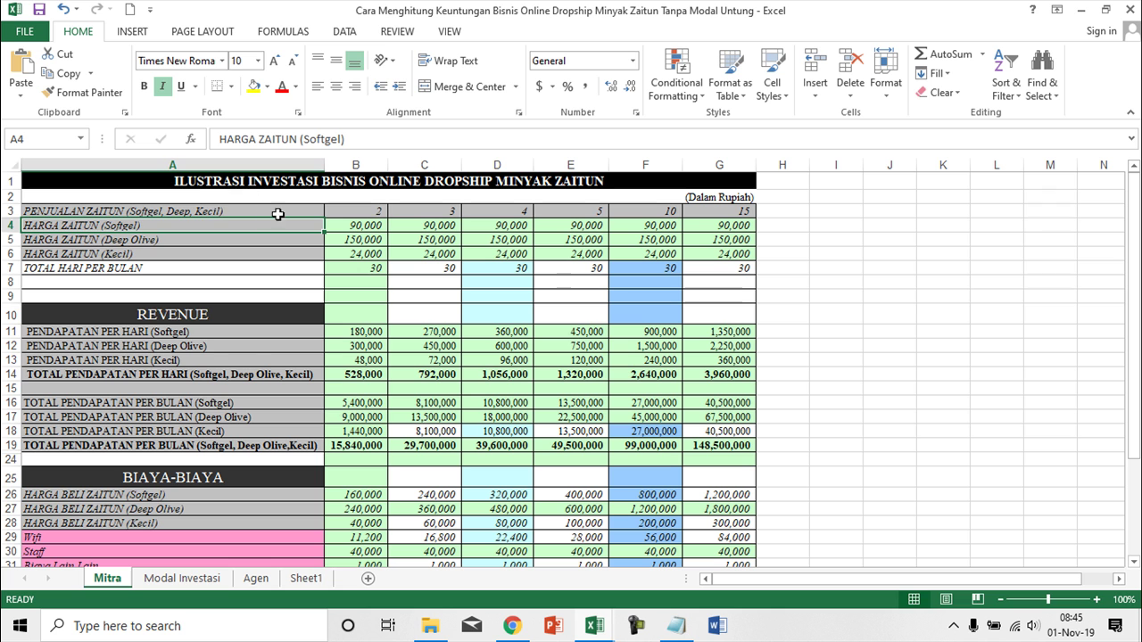
click(166, 212)
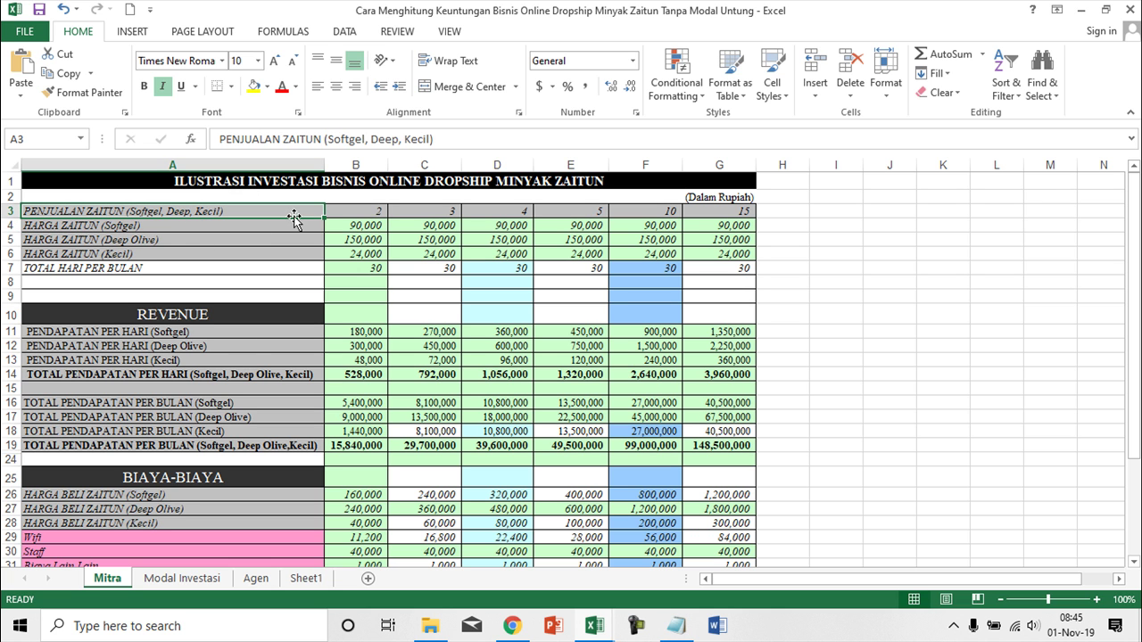
click(167, 243)
click(165, 256)
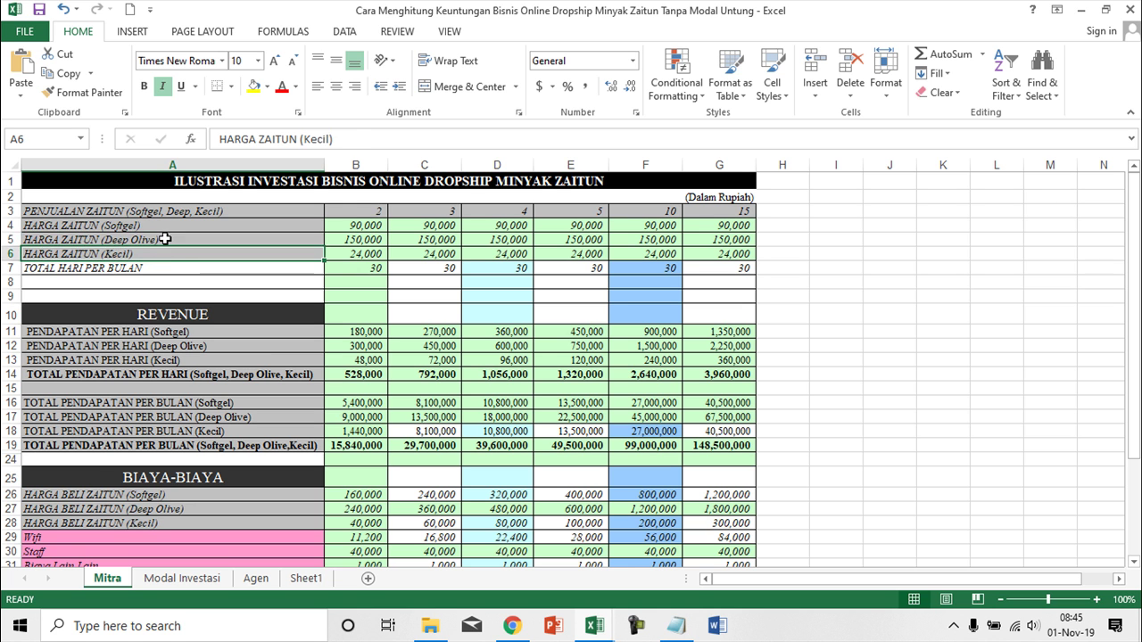
click(165, 239)
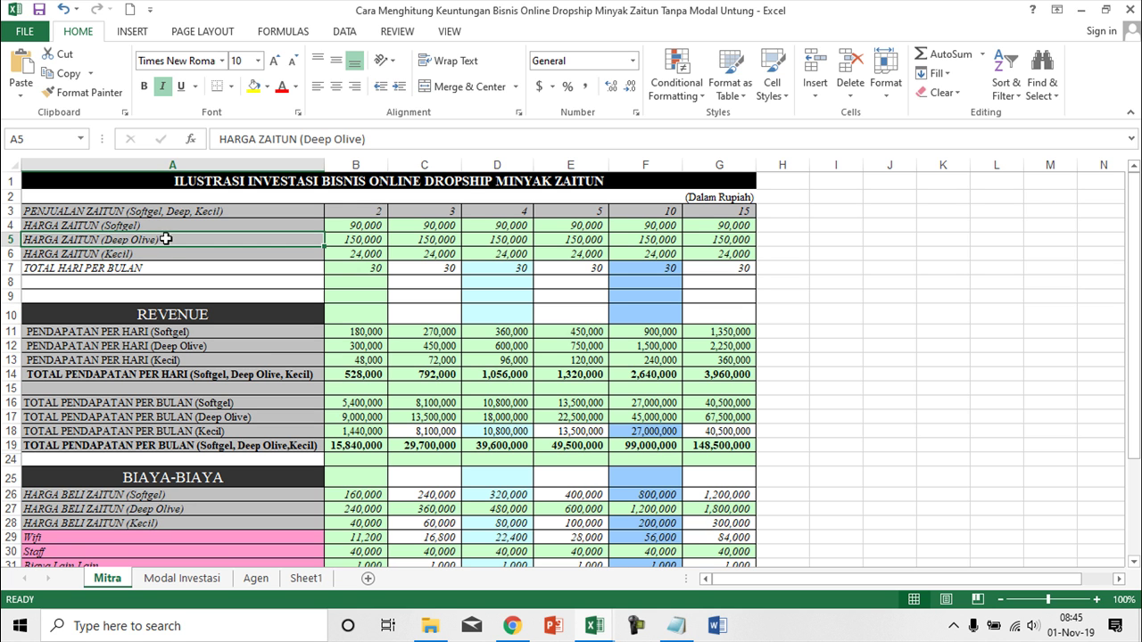
click(372, 213)
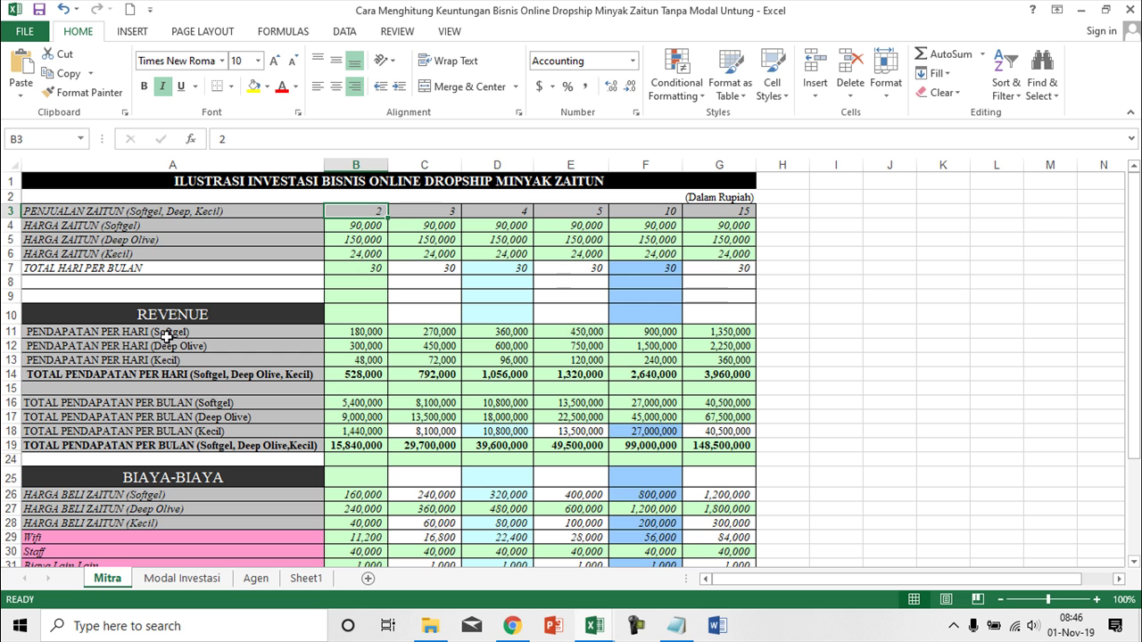
click(167, 336)
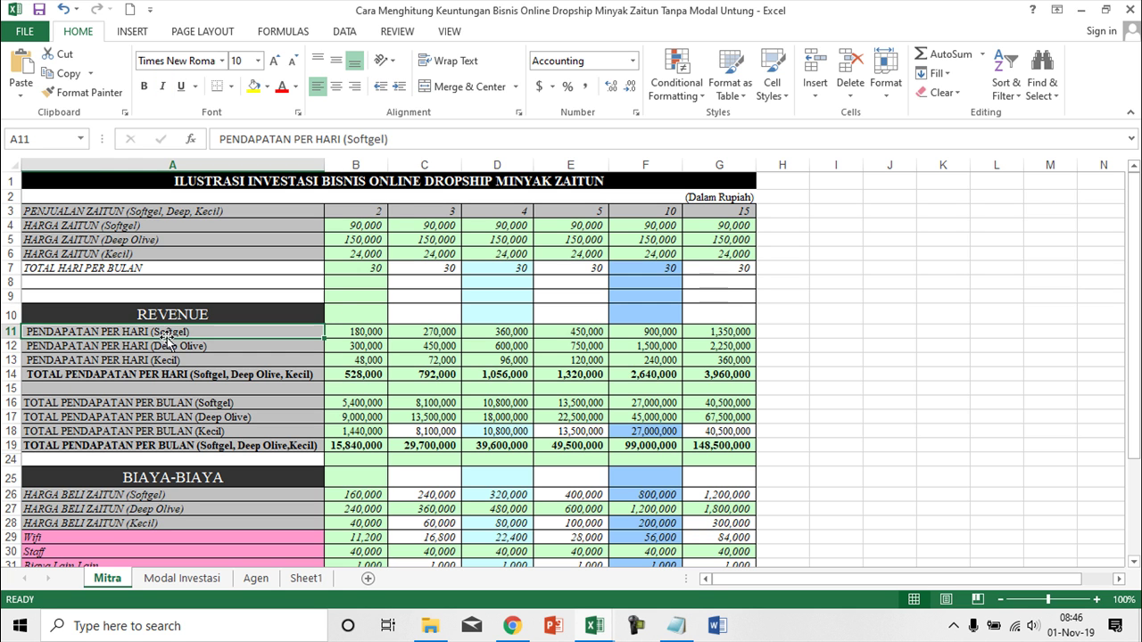
click(178, 348)
click(180, 362)
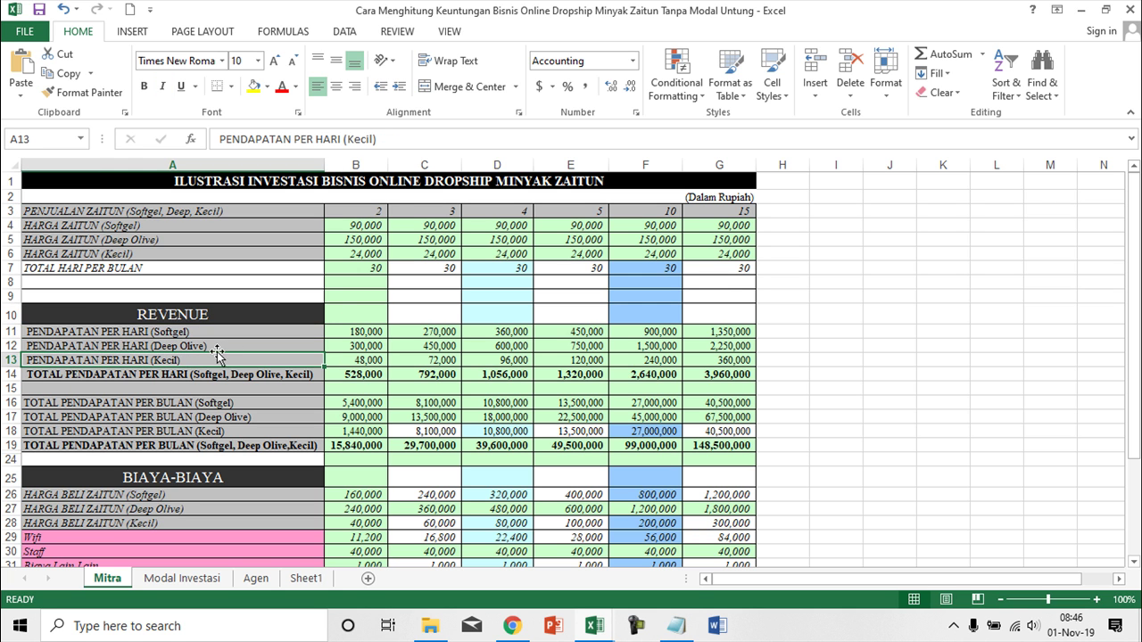
click(366, 330)
click(373, 346)
click(372, 359)
click(376, 214)
click(444, 216)
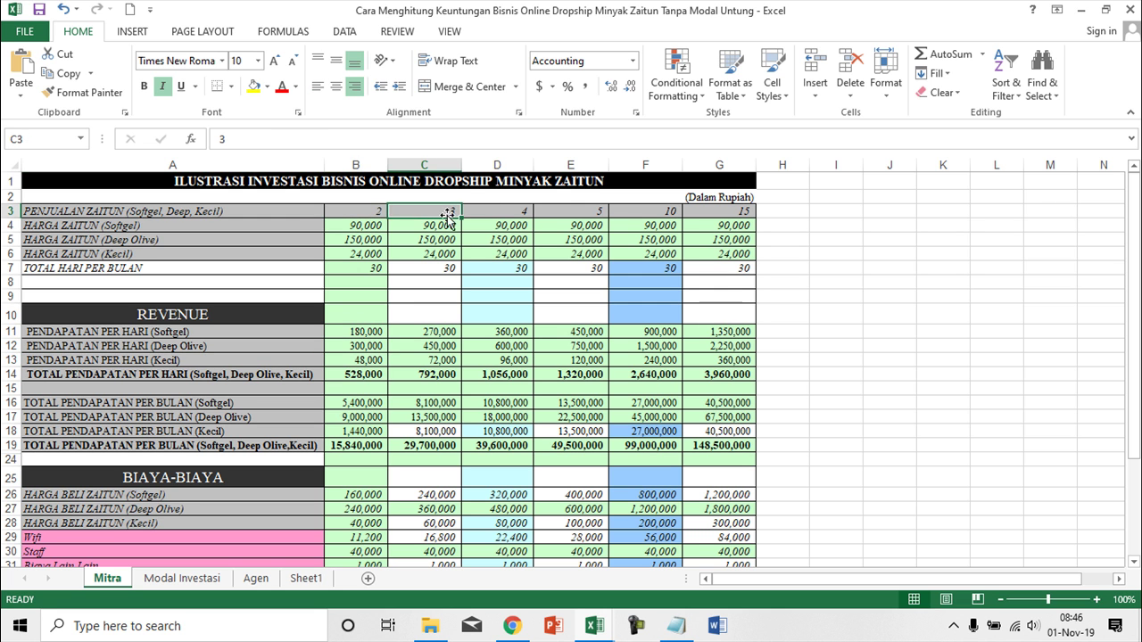
click(582, 209)
click(518, 211)
click(591, 214)
click(651, 210)
click(745, 214)
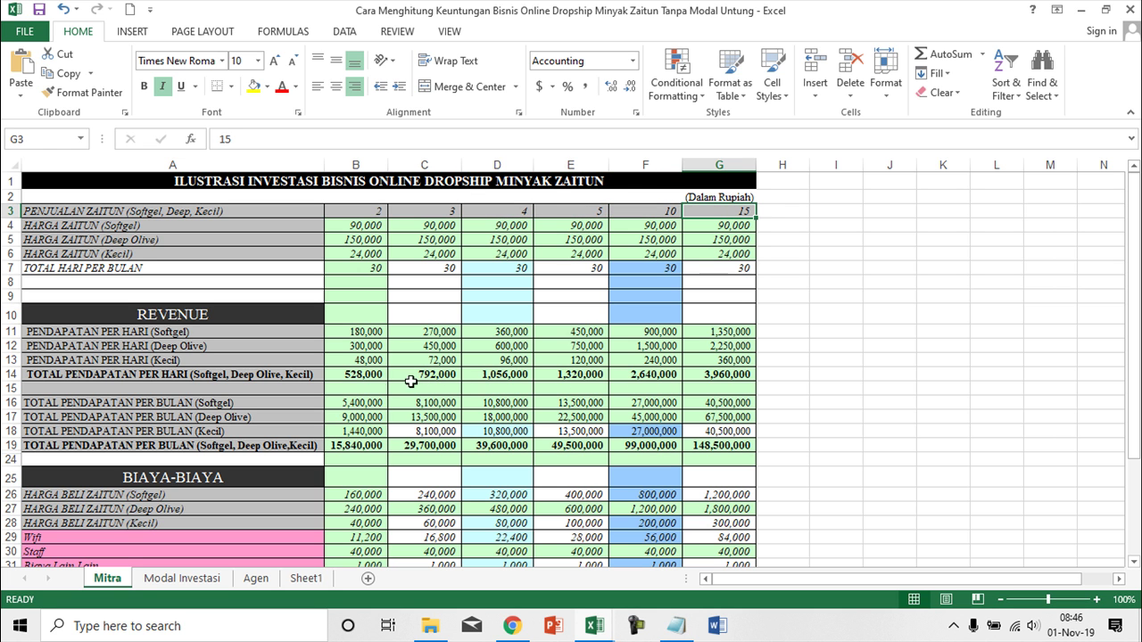
click(56, 374)
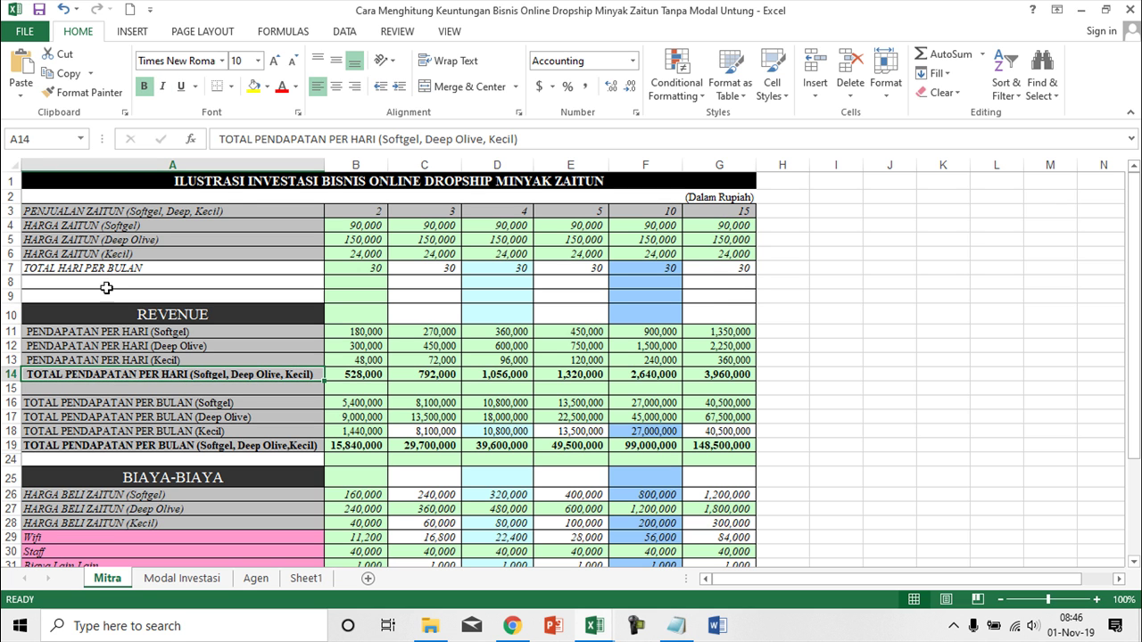
click(408, 377)
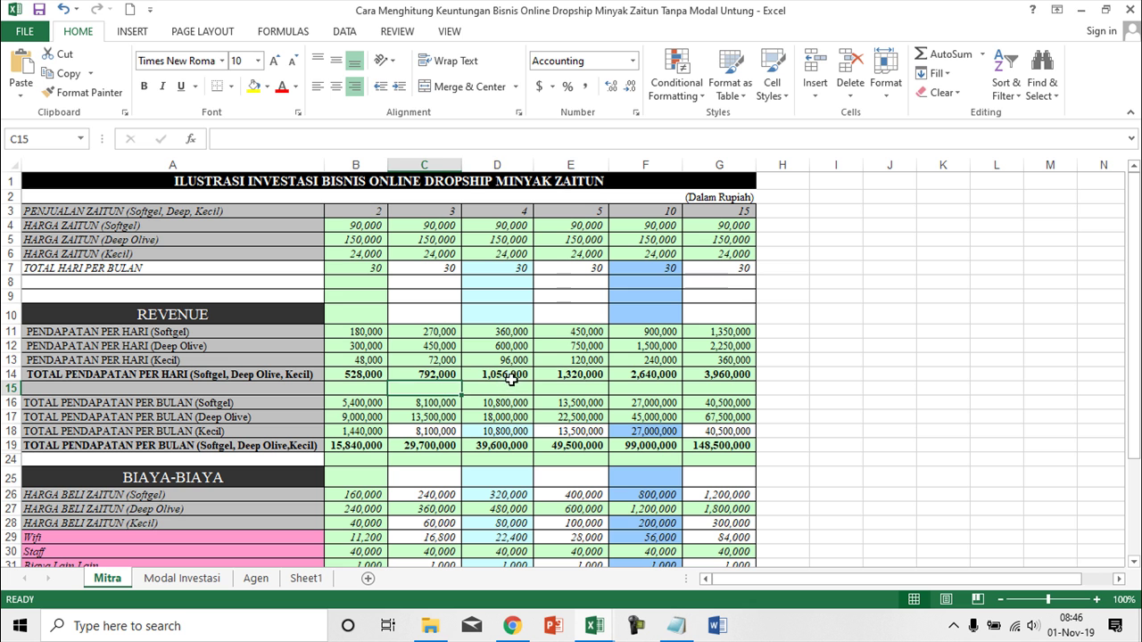
click(509, 374)
click(571, 373)
click(645, 374)
click(736, 375)
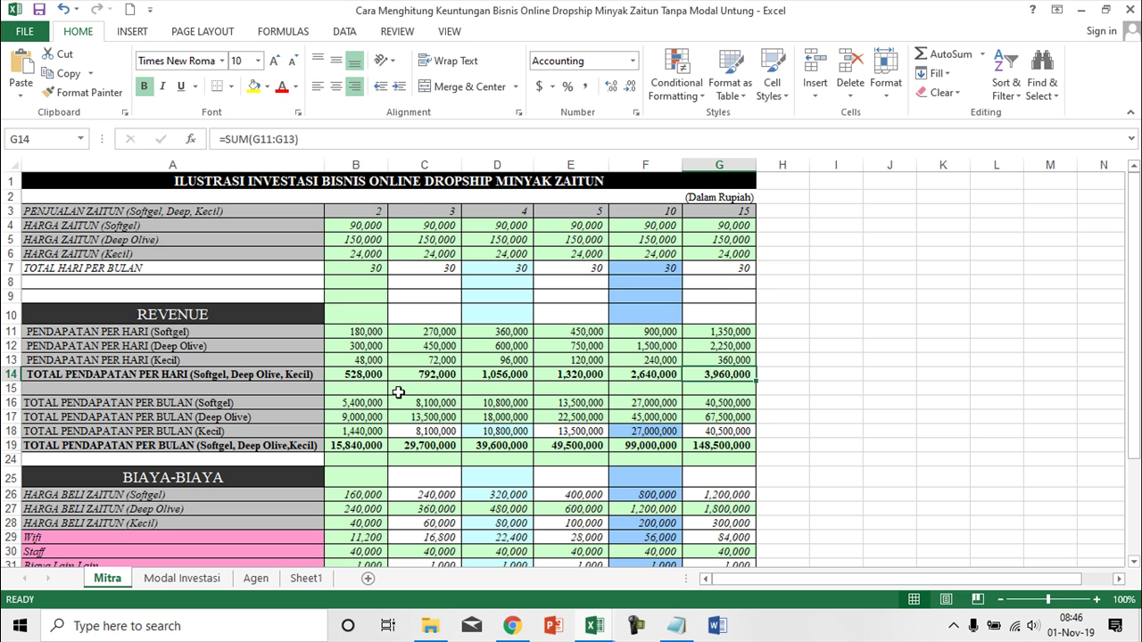
scroll(398, 392, down, 1)
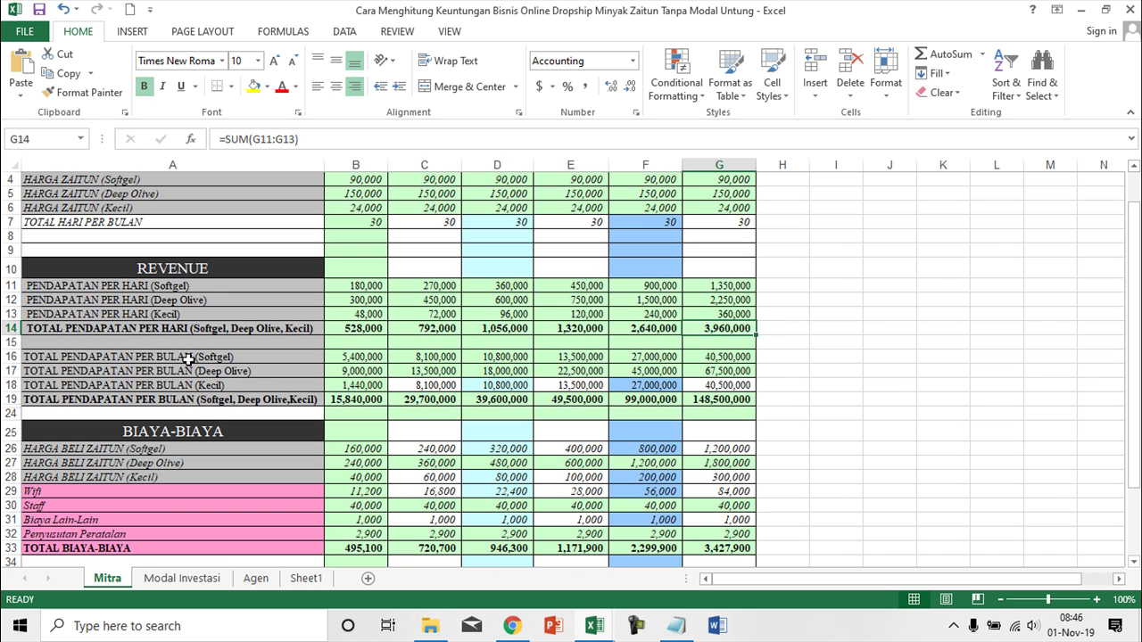
click(58, 356)
click(205, 371)
click(220, 385)
click(348, 385)
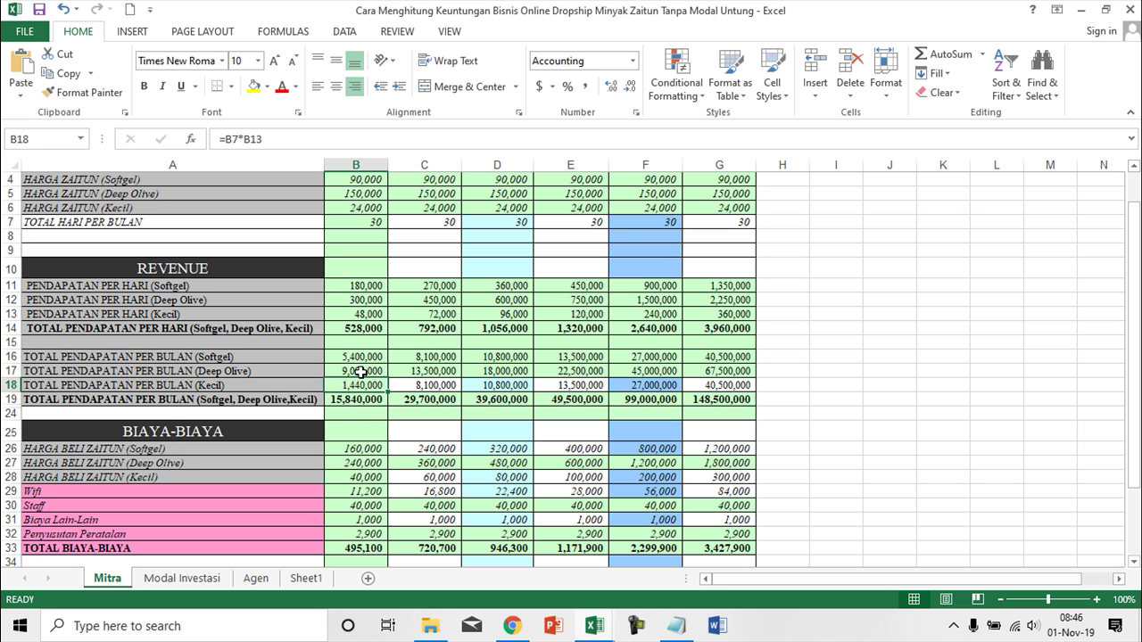
click(363, 370)
click(364, 356)
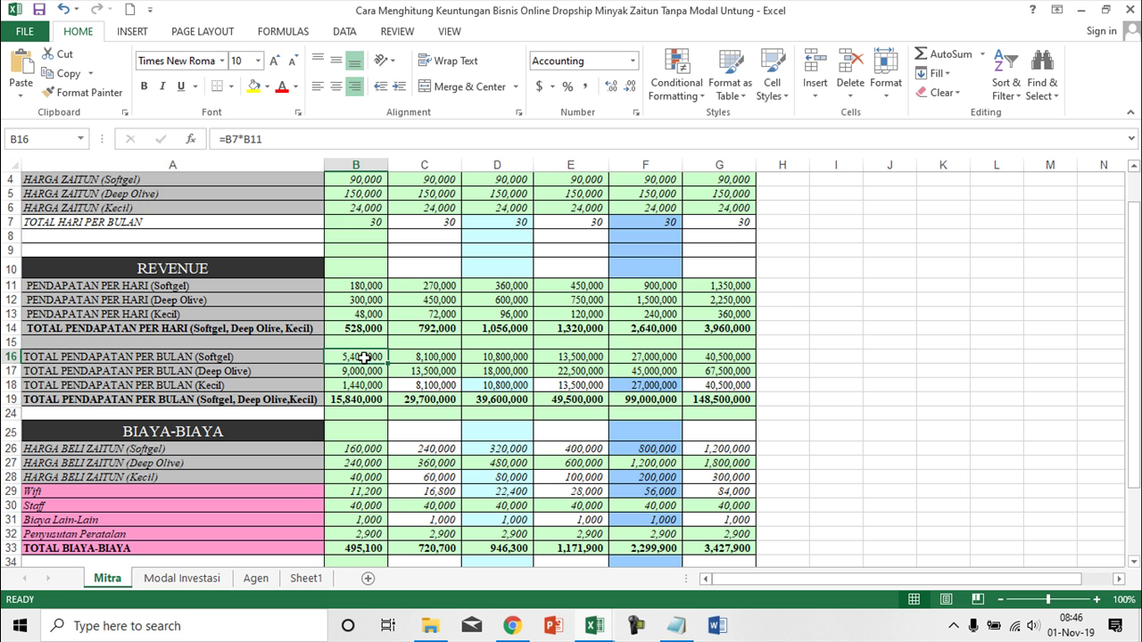
click(954, 627)
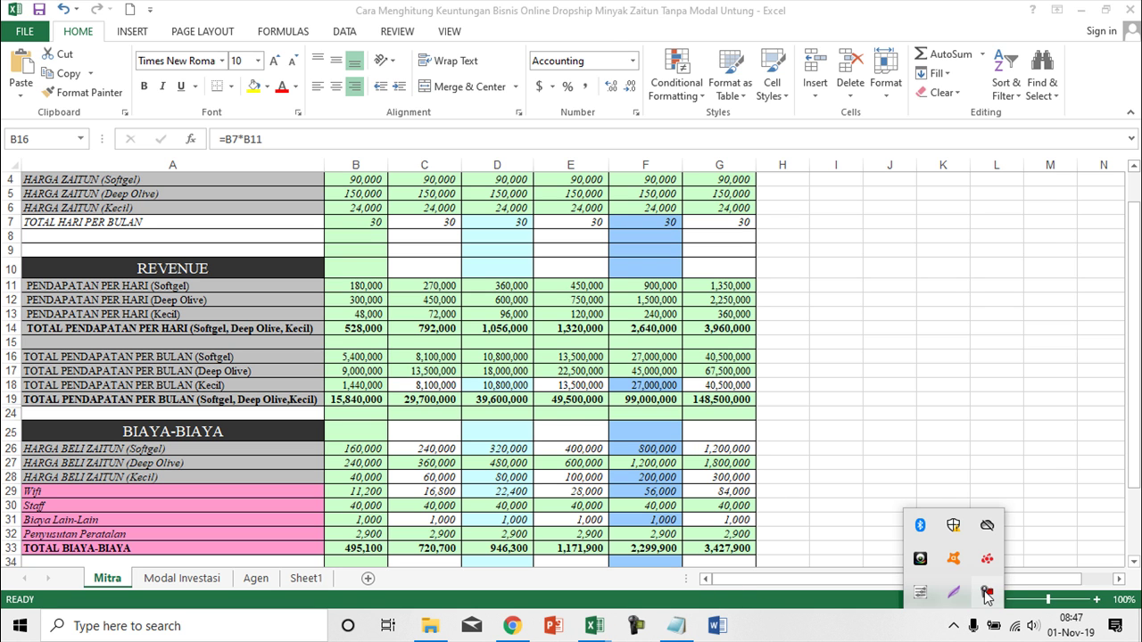
click(987, 596)
click(1058, 550)
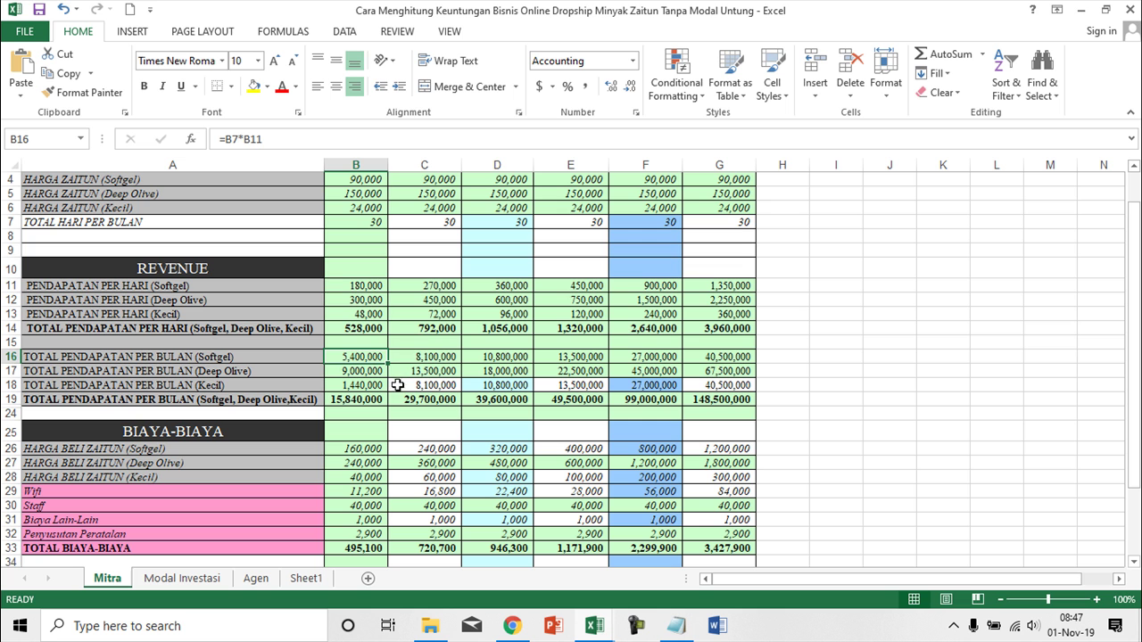
scroll(373, 286, up, 1)
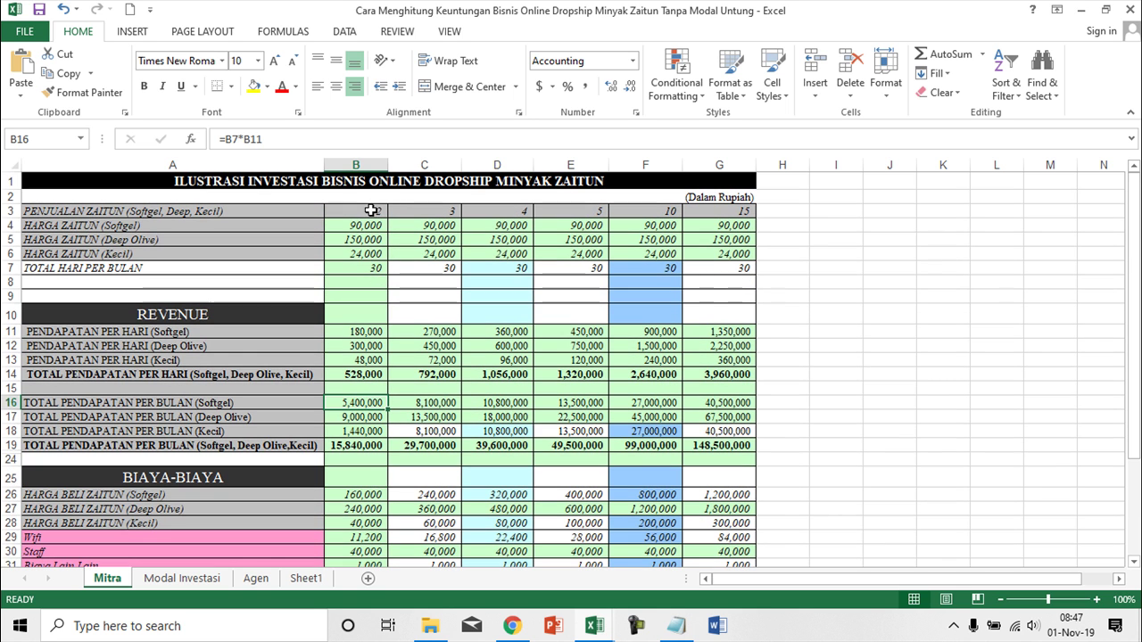
click(371, 211)
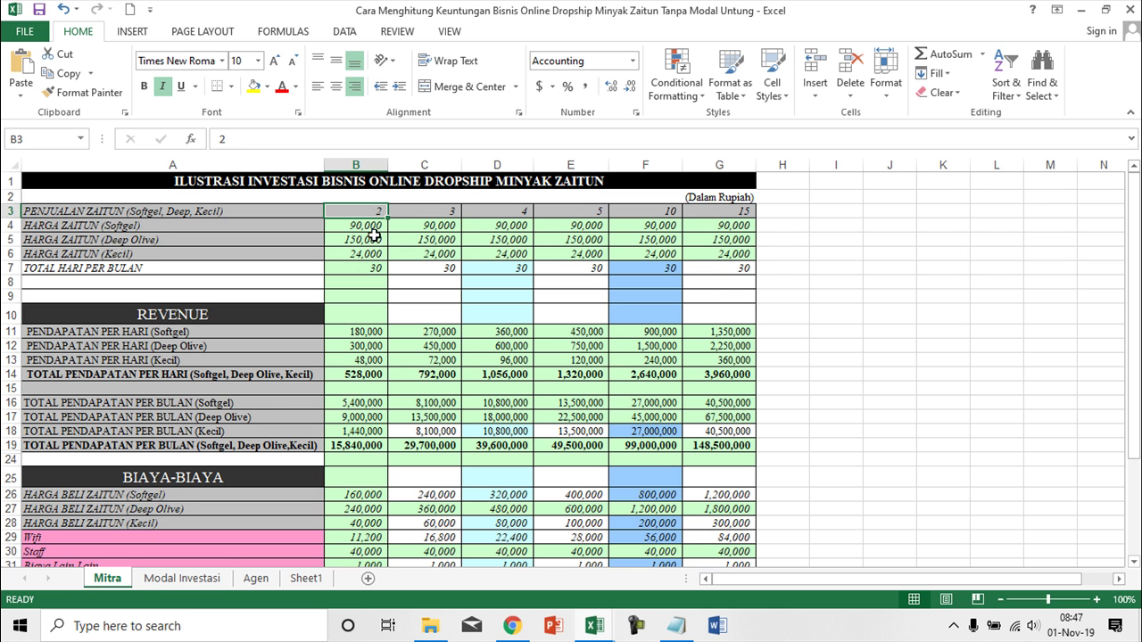
click(374, 227)
click(372, 240)
click(374, 253)
click(383, 267)
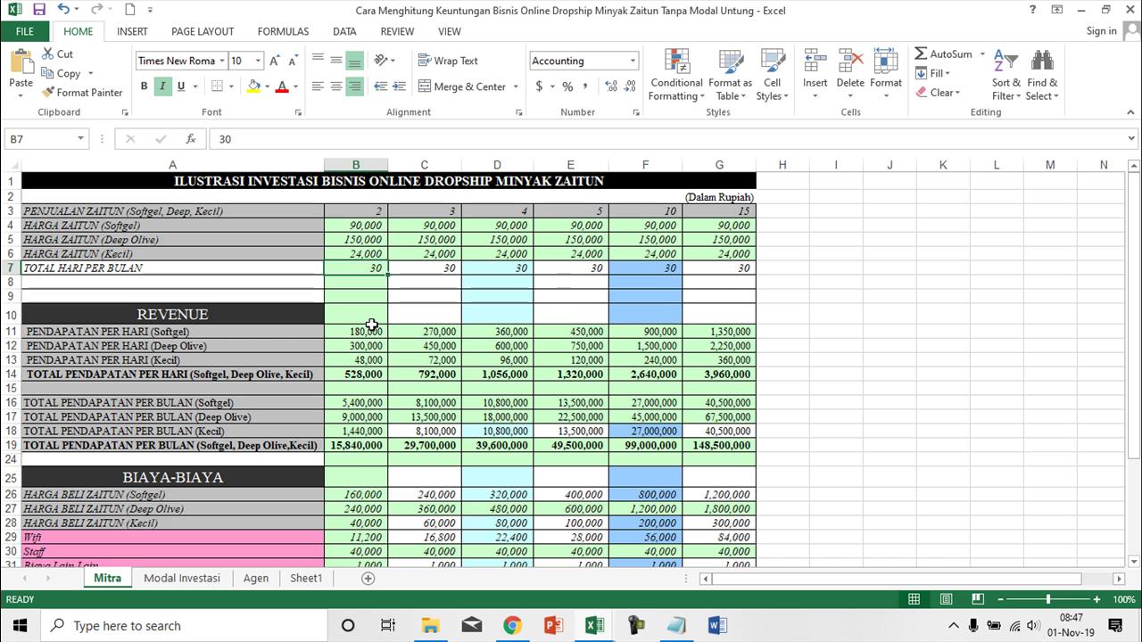
scroll(371, 327, down, 1)
scroll(371, 326, down, 2)
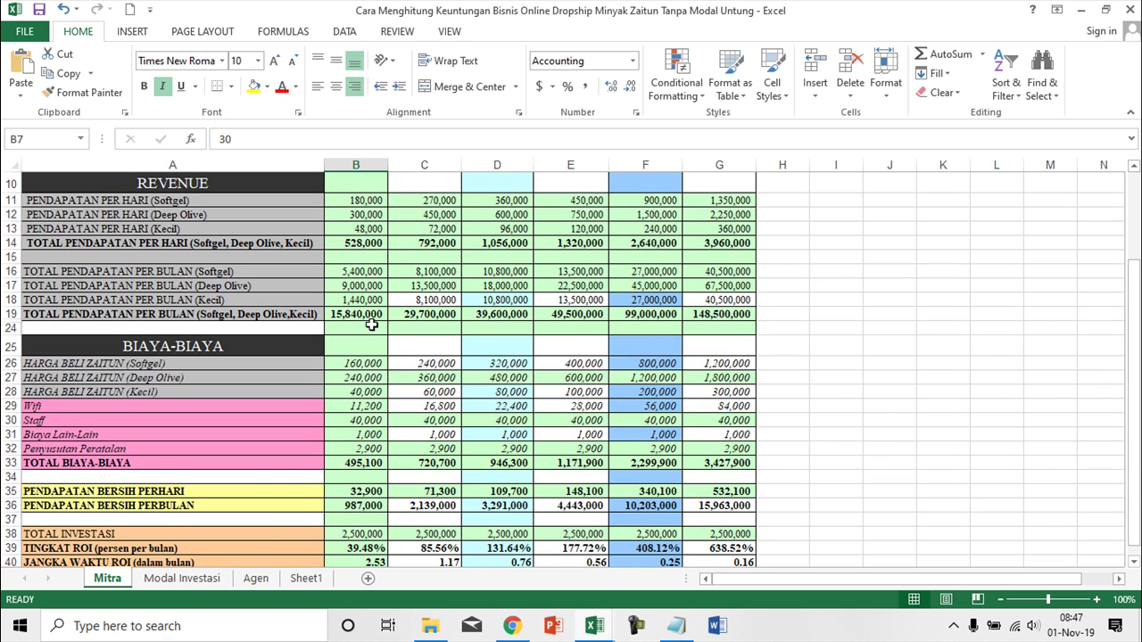
click(371, 317)
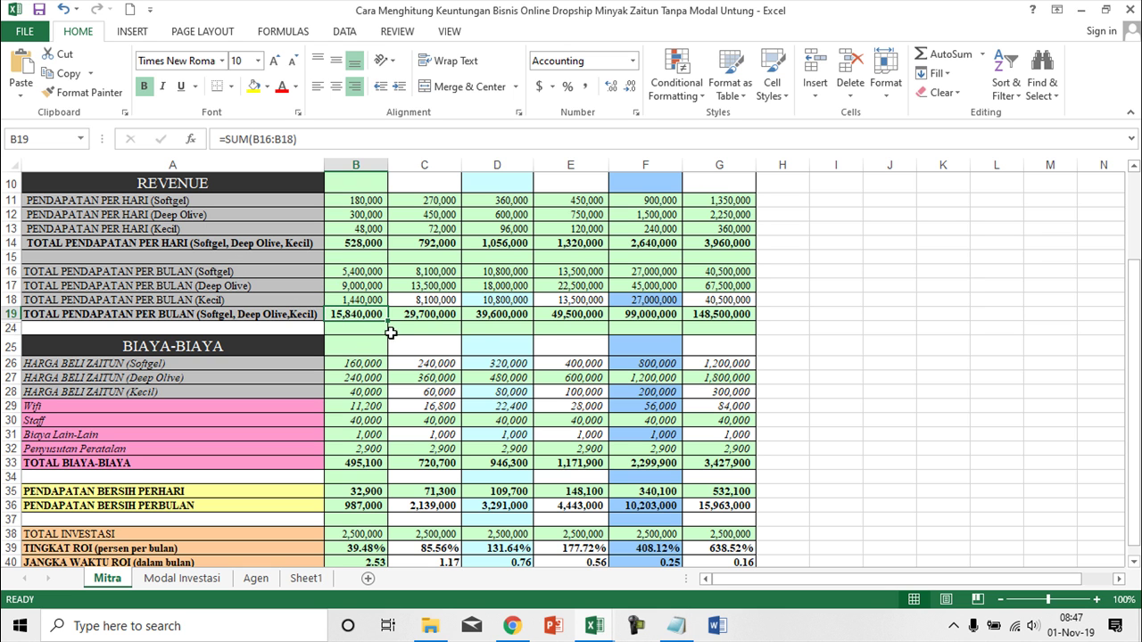
scroll(391, 372, down, 1)
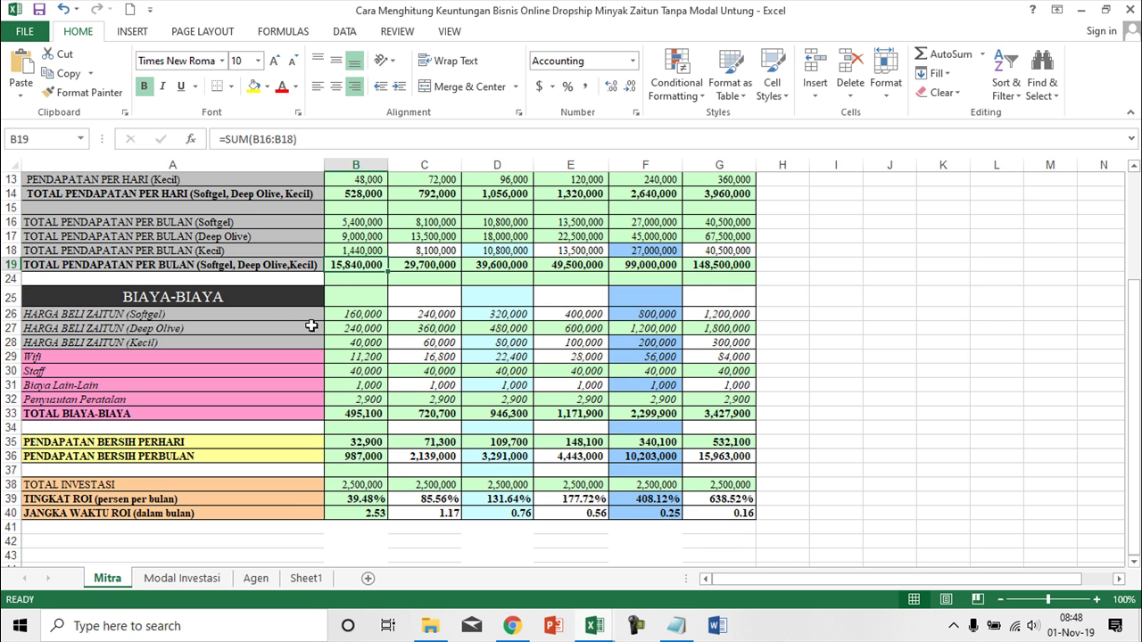
click(199, 318)
click(203, 329)
click(214, 343)
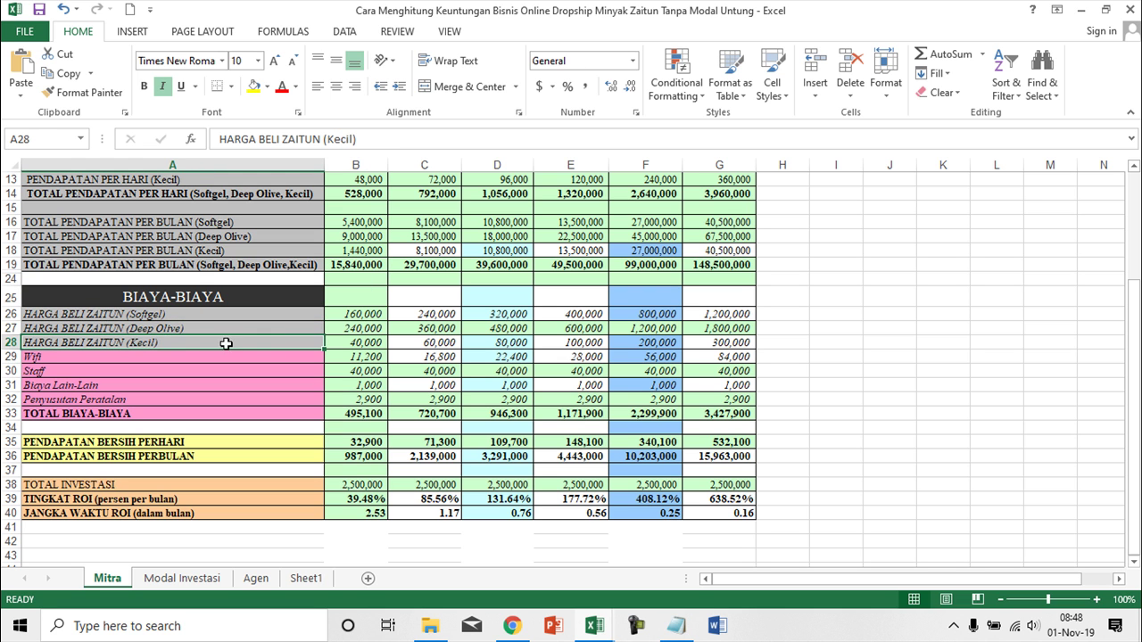
click(363, 316)
scroll(363, 316, up, 1)
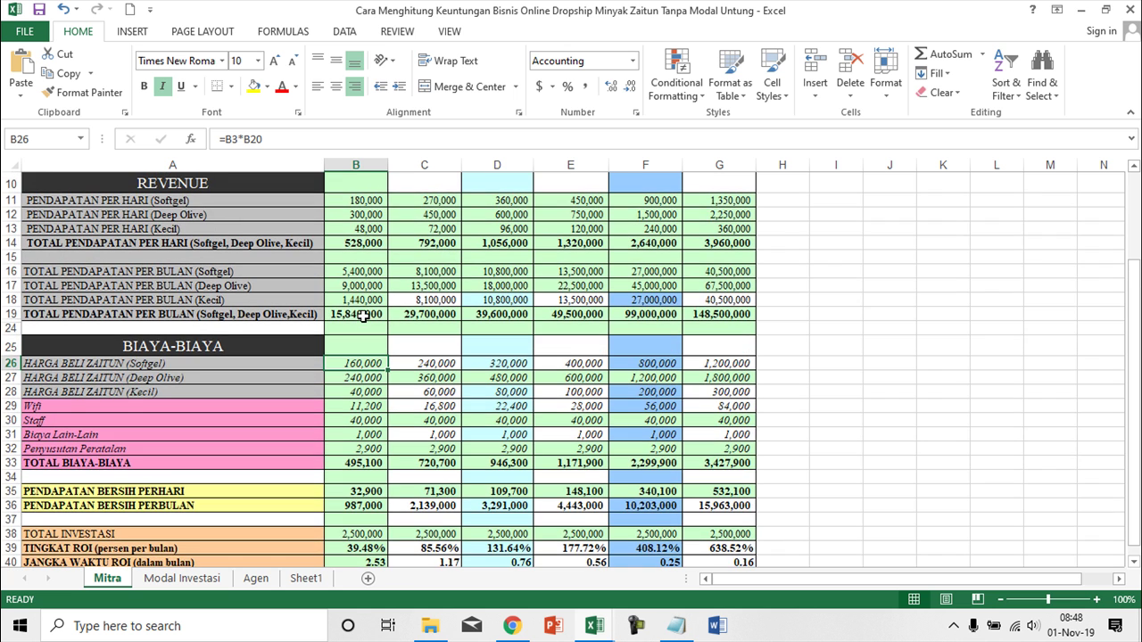
scroll(363, 316, up, 3)
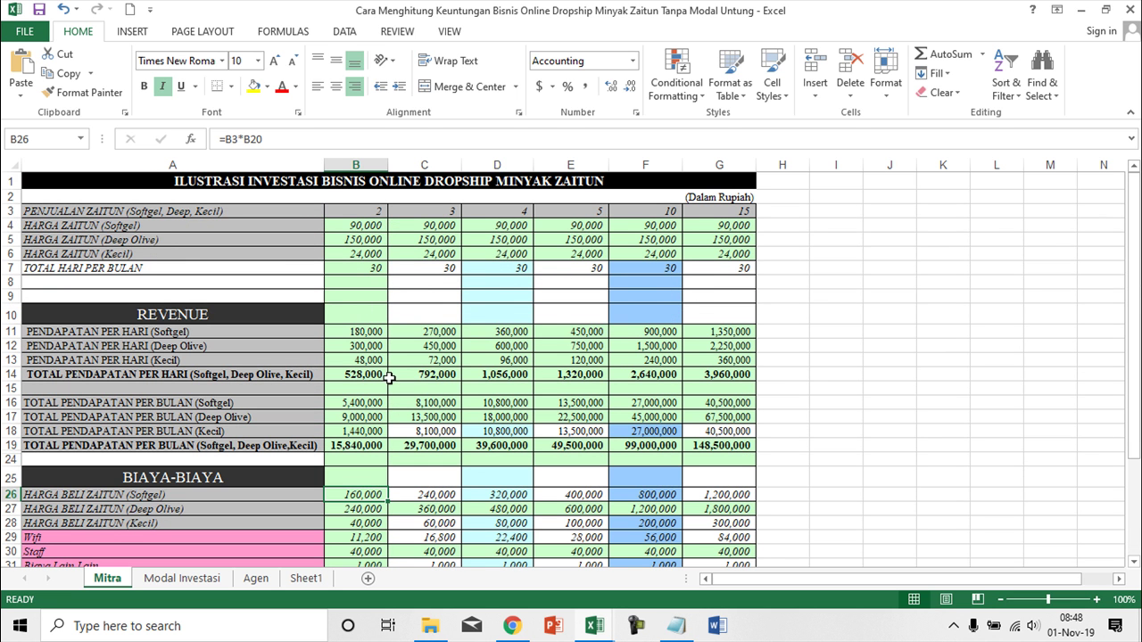
scroll(392, 419, down, 2)
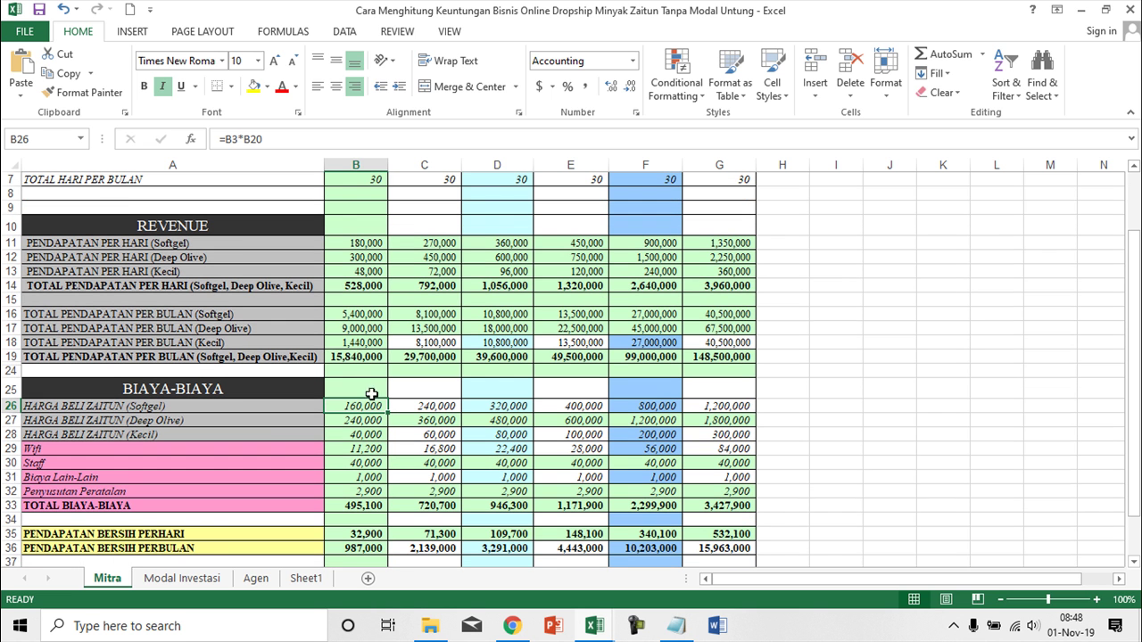
click(142, 423)
scroll(191, 447, down, 1)
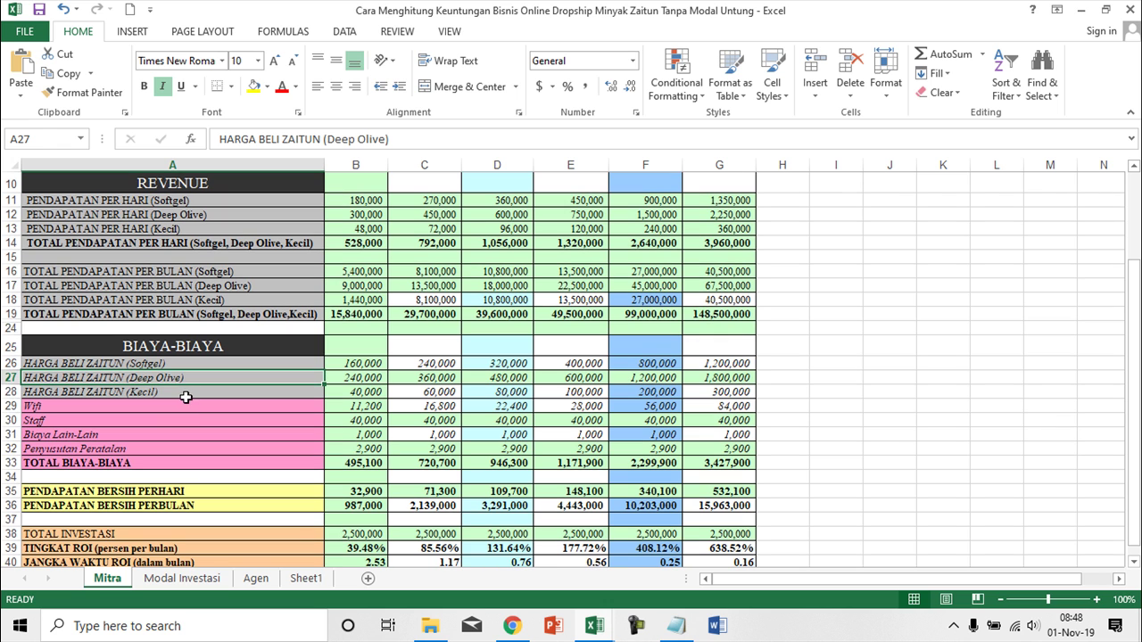
click(186, 393)
click(172, 408)
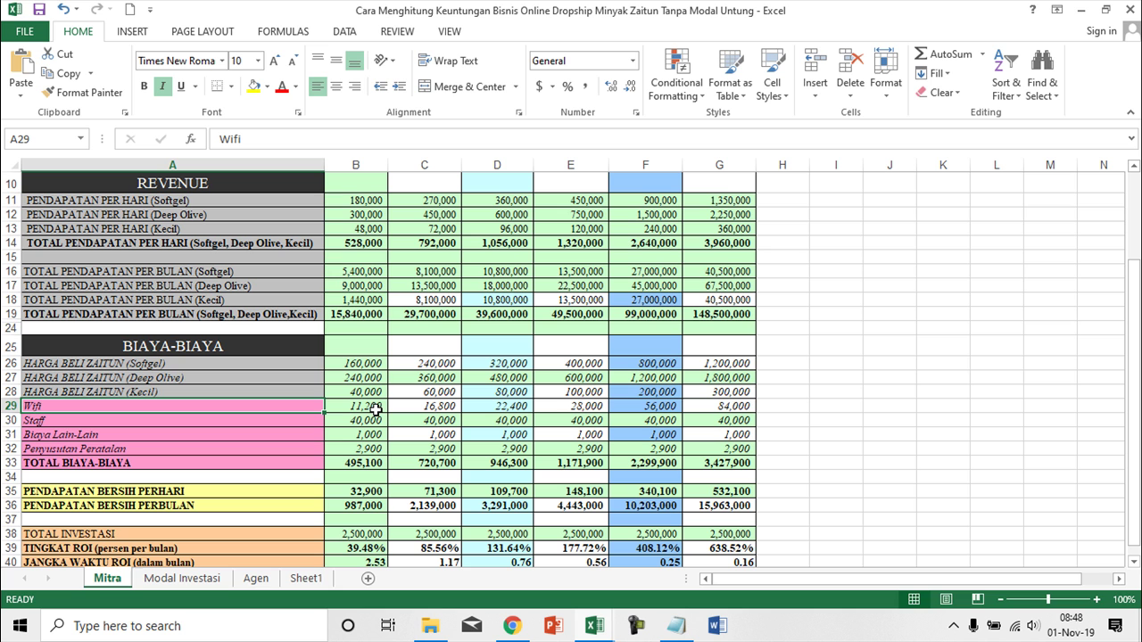
click(88, 425)
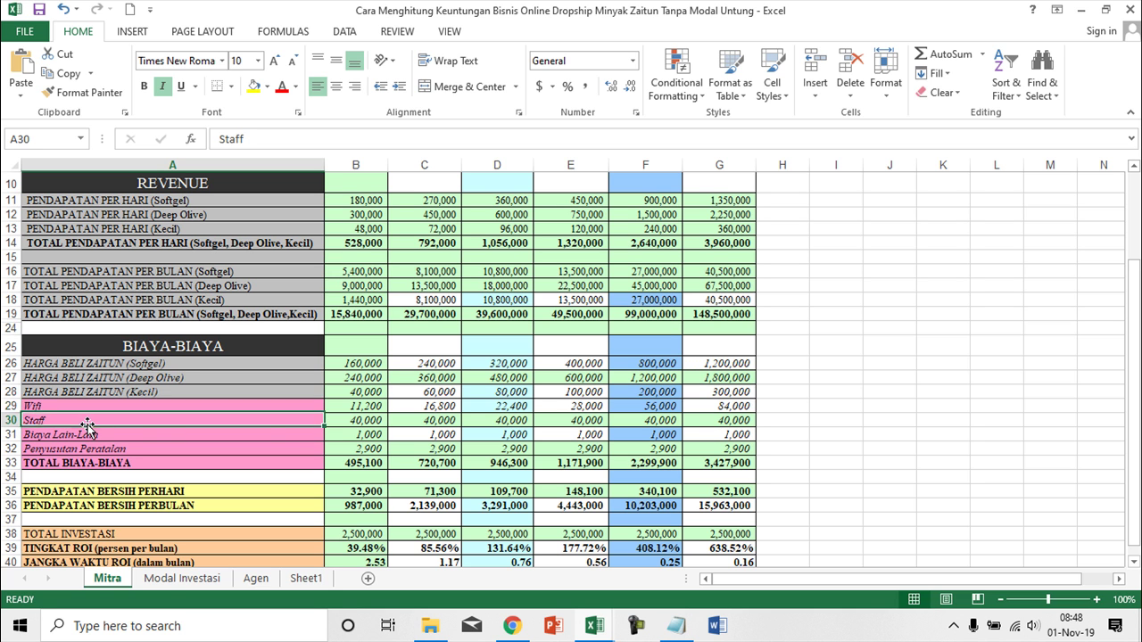
click(369, 425)
scroll(399, 445, down, 1)
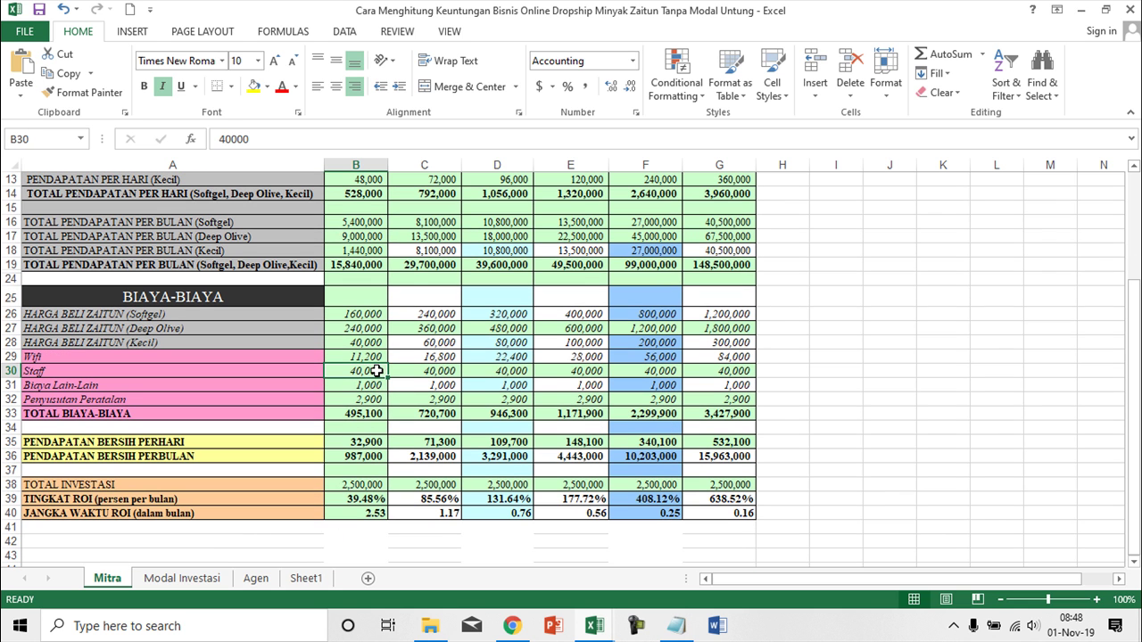
click(86, 389)
click(360, 389)
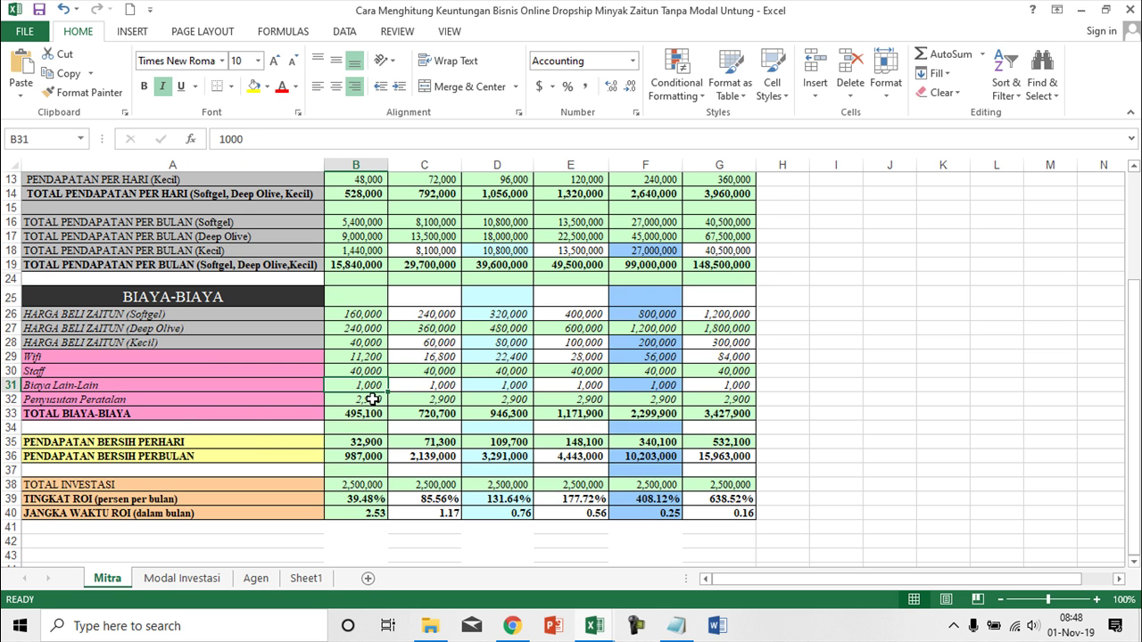
click(103, 401)
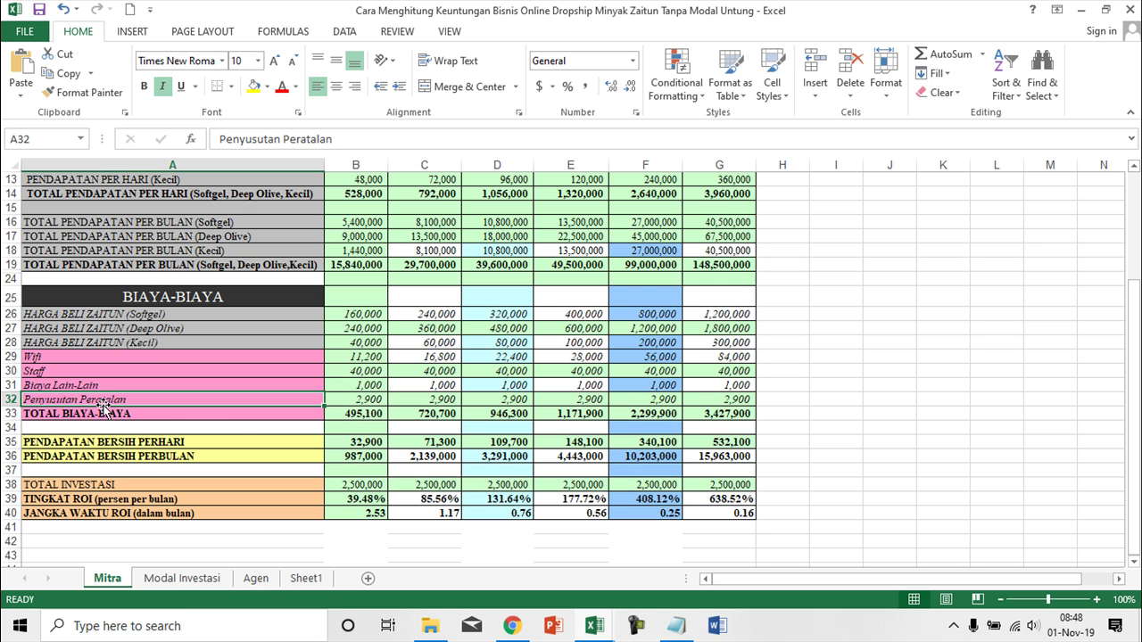
click(367, 403)
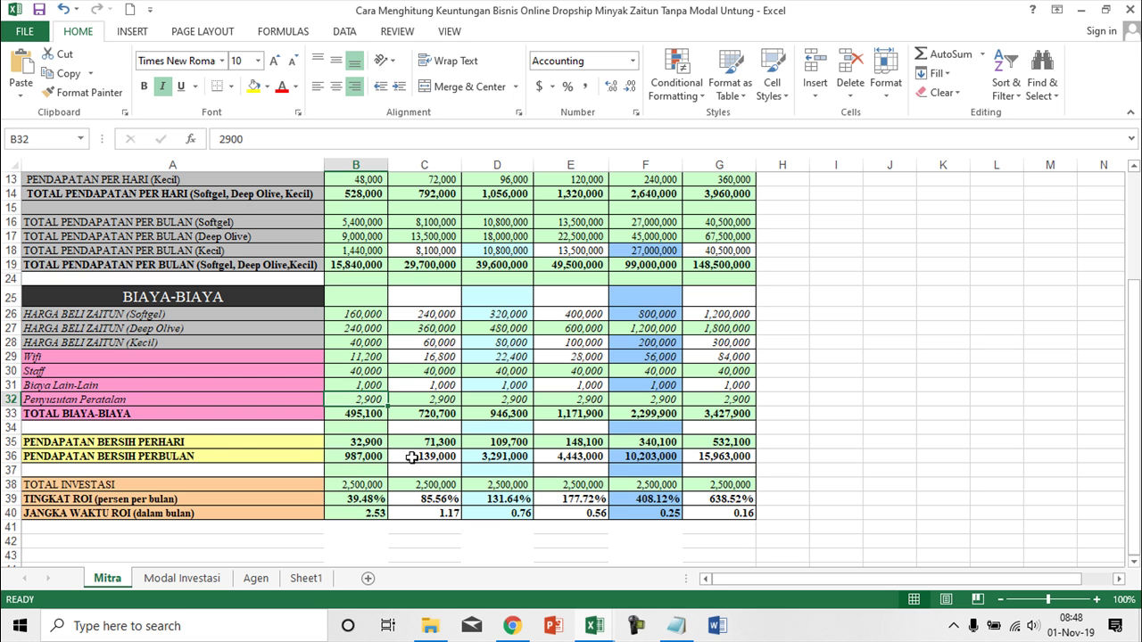
scroll(191, 449, down, 1)
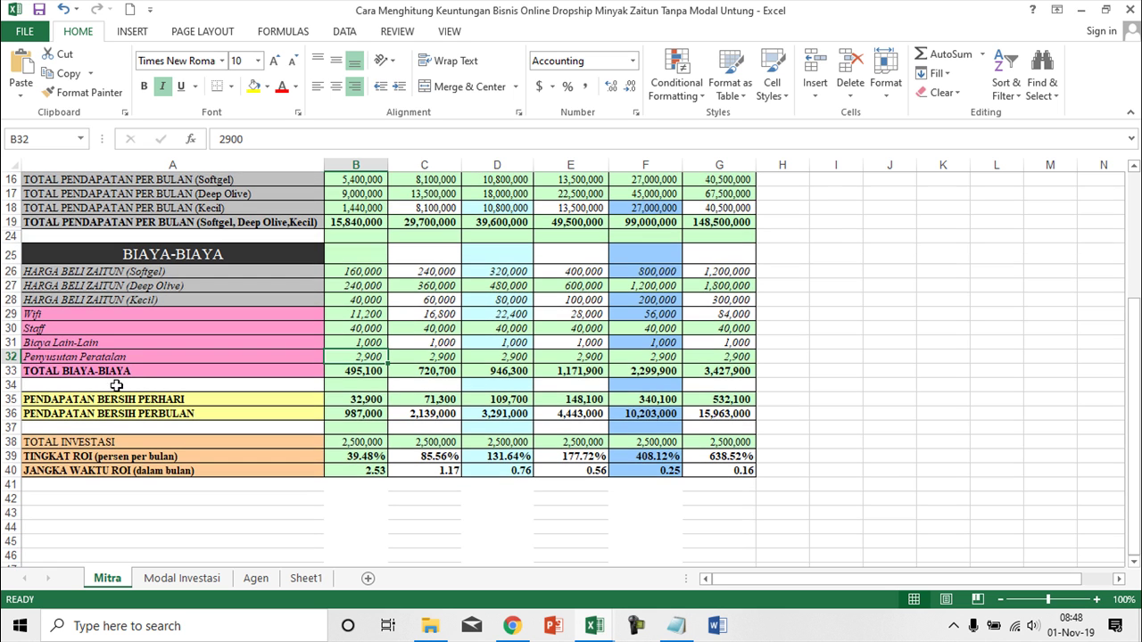
click(357, 371)
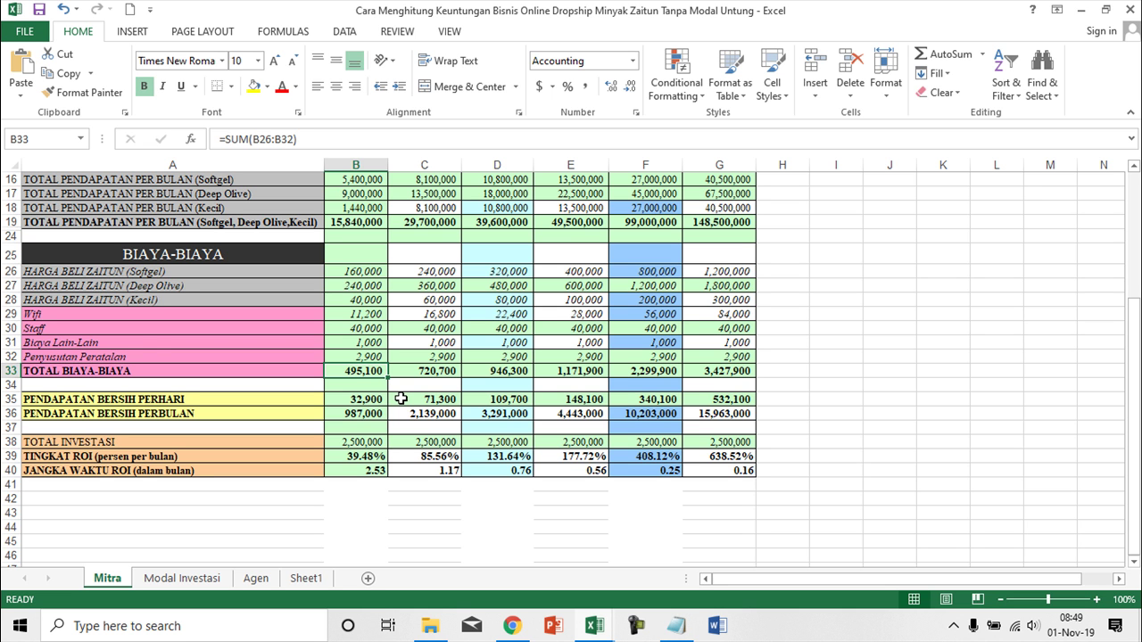
scroll(401, 399, up, 2)
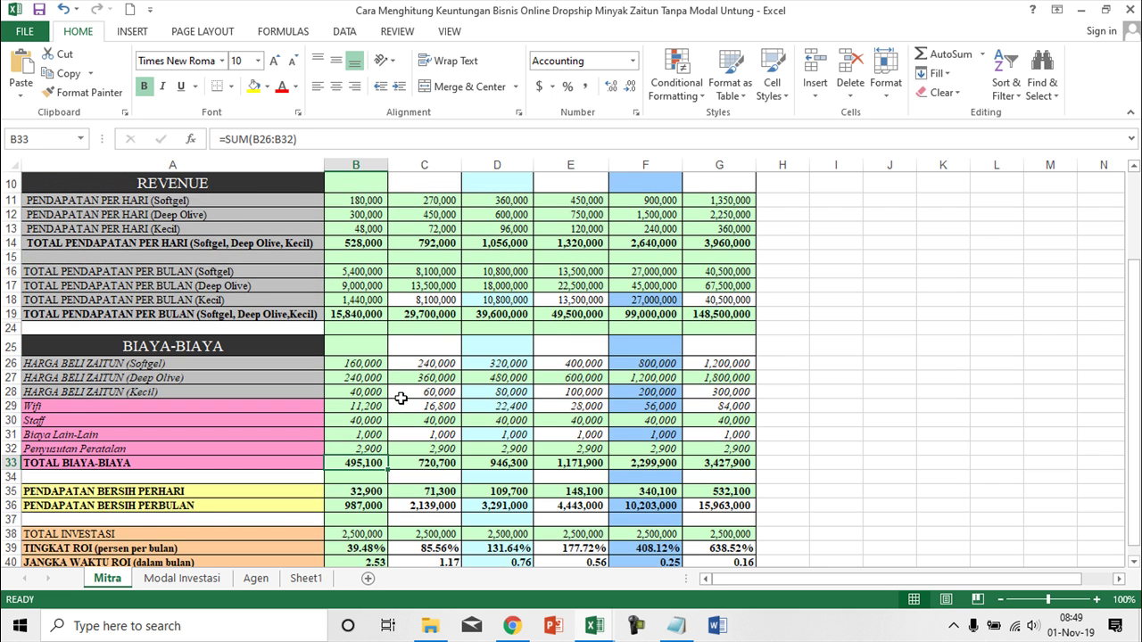
click(362, 492)
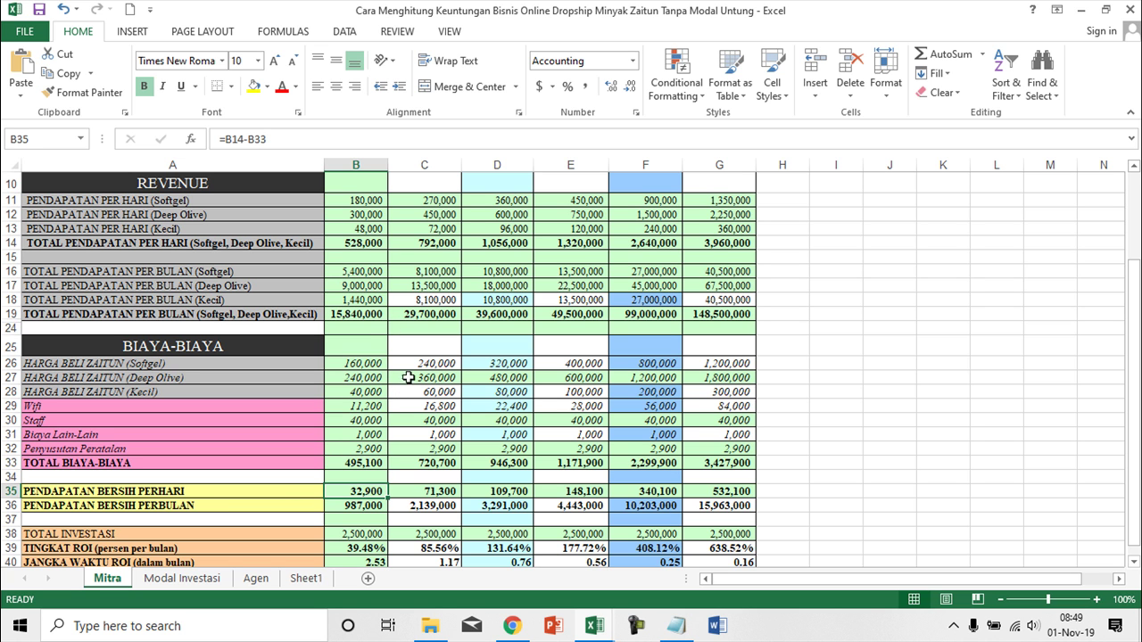
click(369, 247)
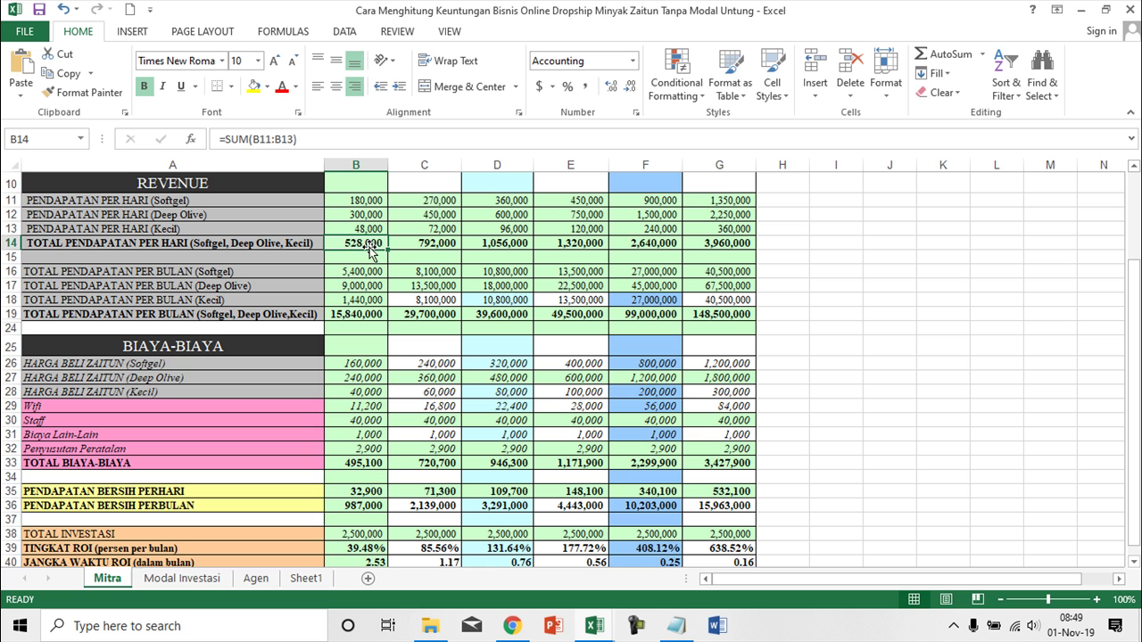
click(367, 492)
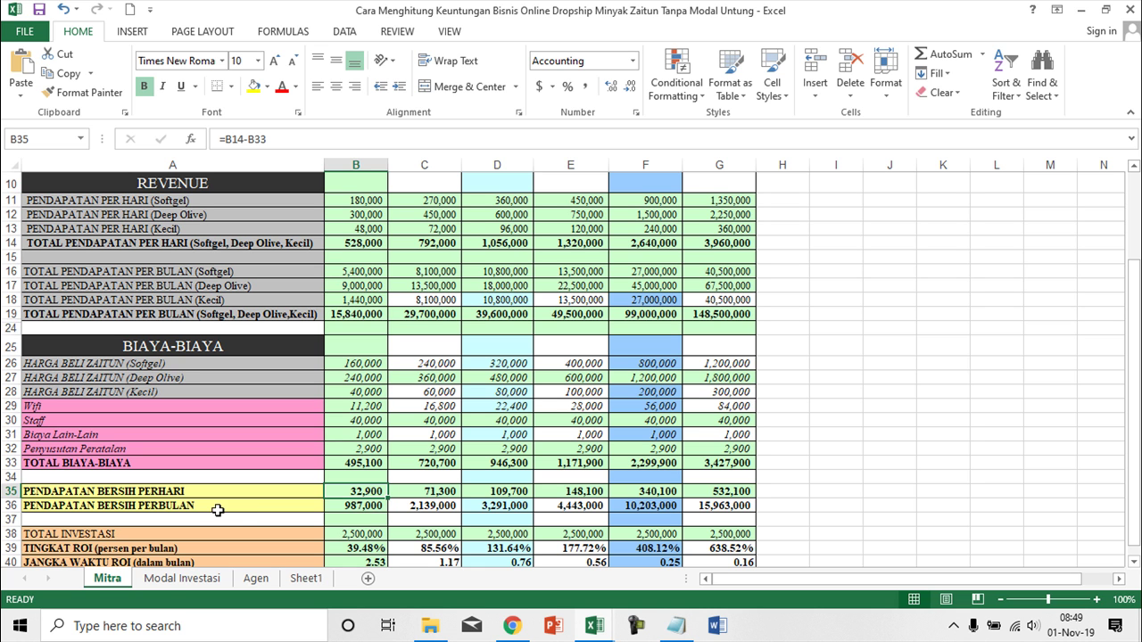
click(369, 503)
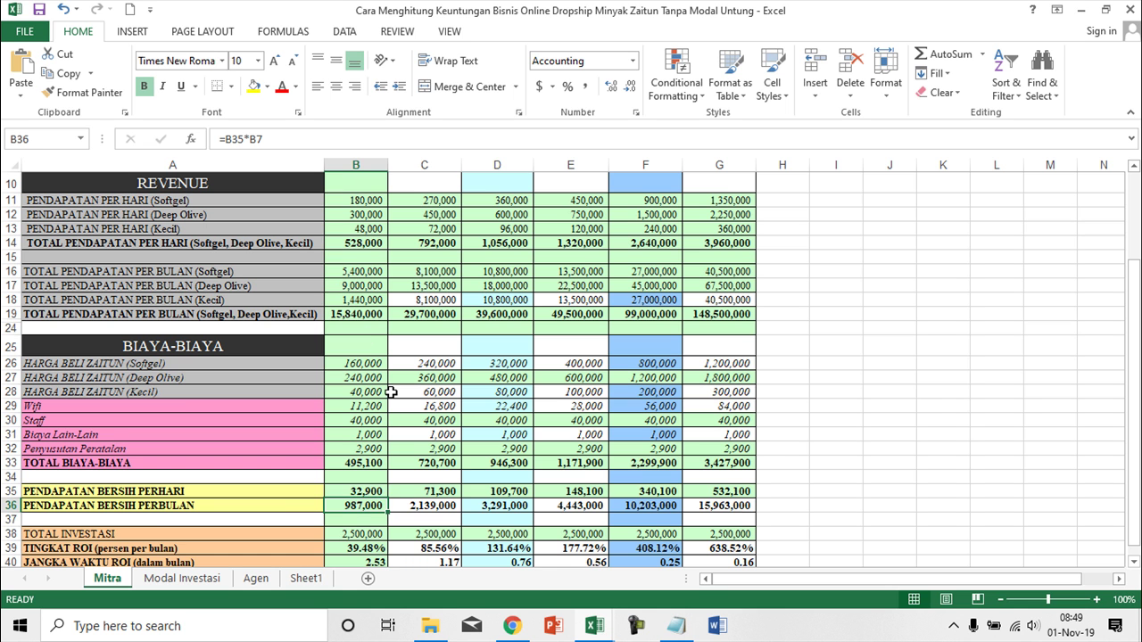
scroll(391, 393, up, 1)
click(373, 178)
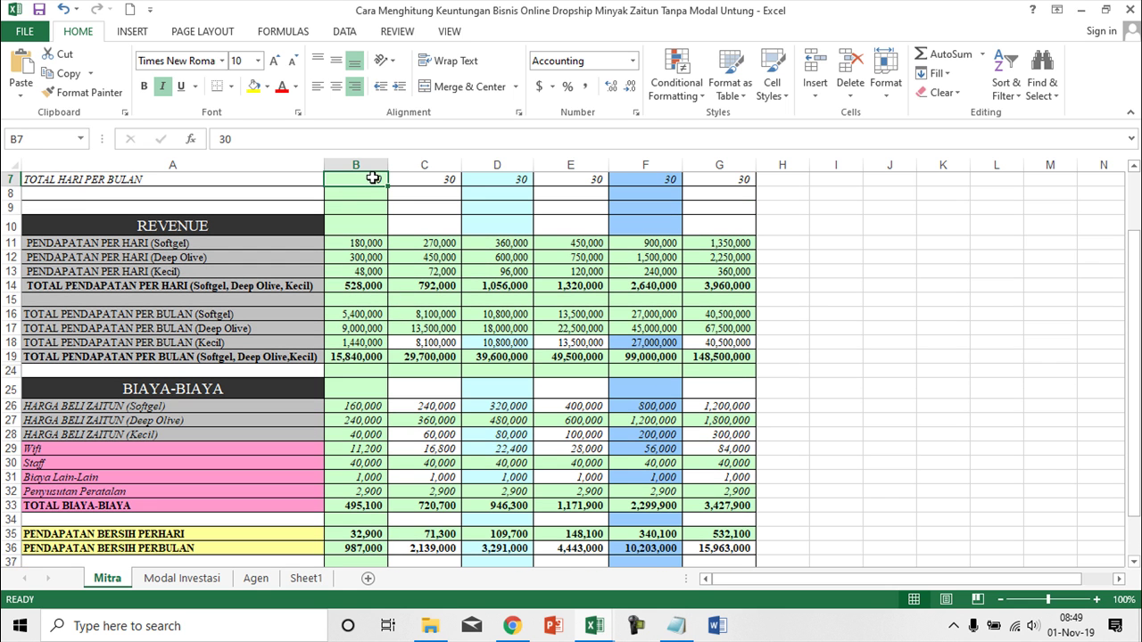
scroll(361, 505, down, 1)
click(364, 505)
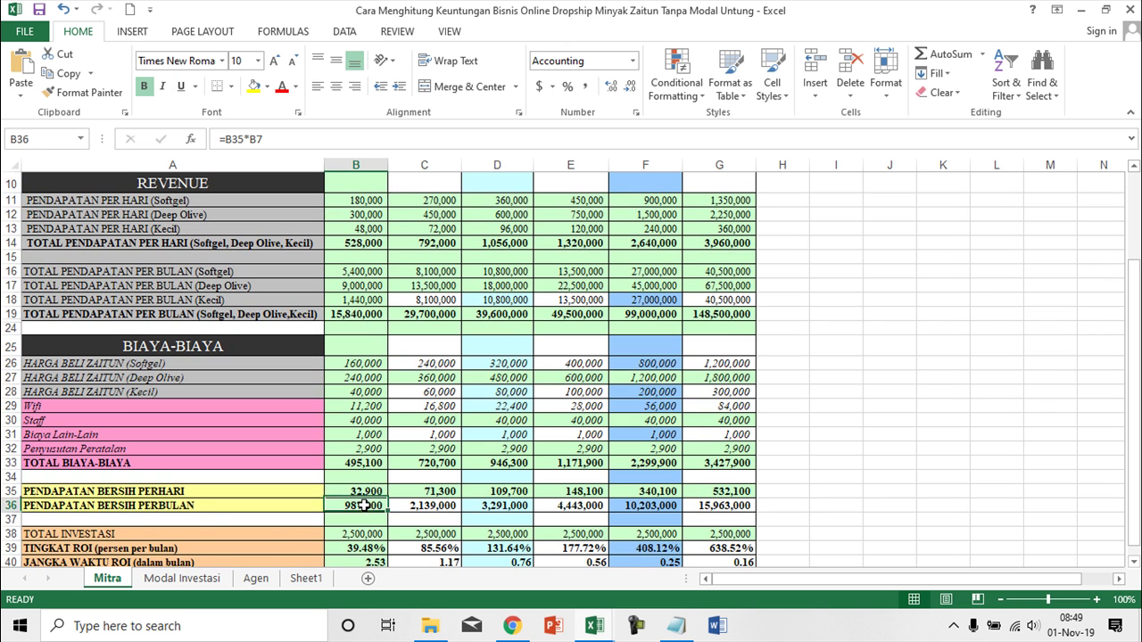
scroll(372, 338, up, 1)
scroll(370, 392, down, 3)
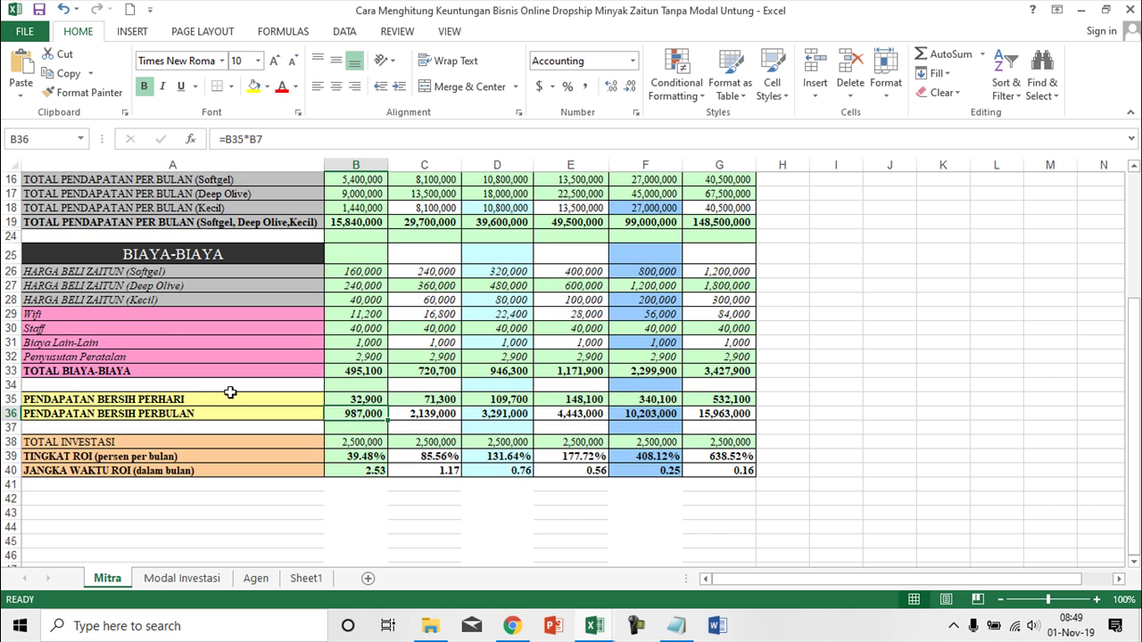
scroll(239, 392, up, 5)
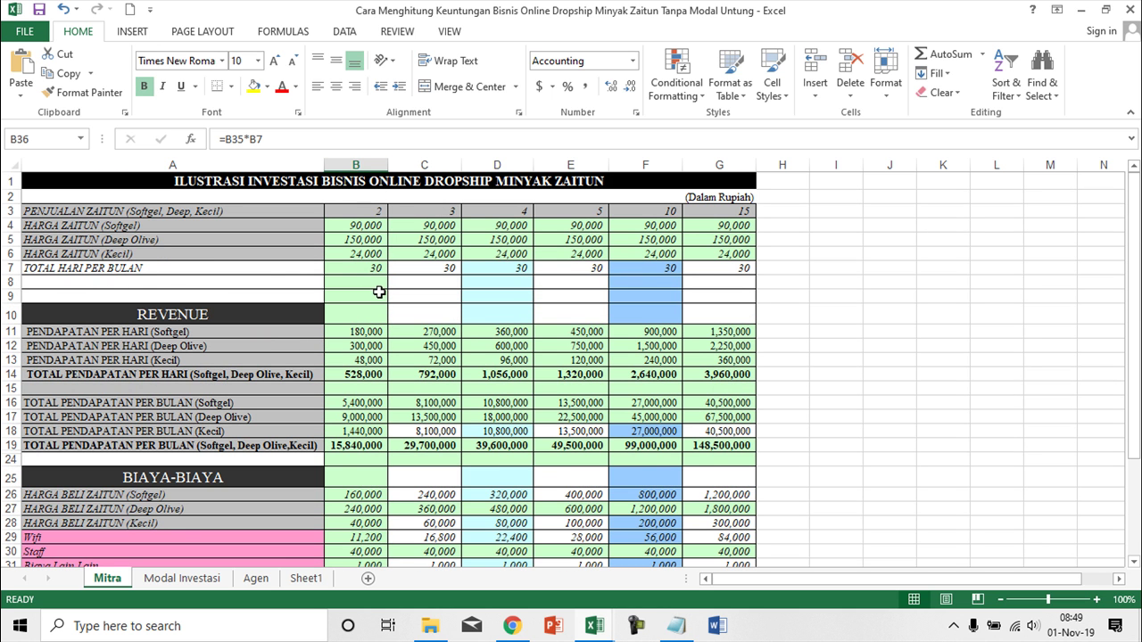
scroll(370, 392, down, 4)
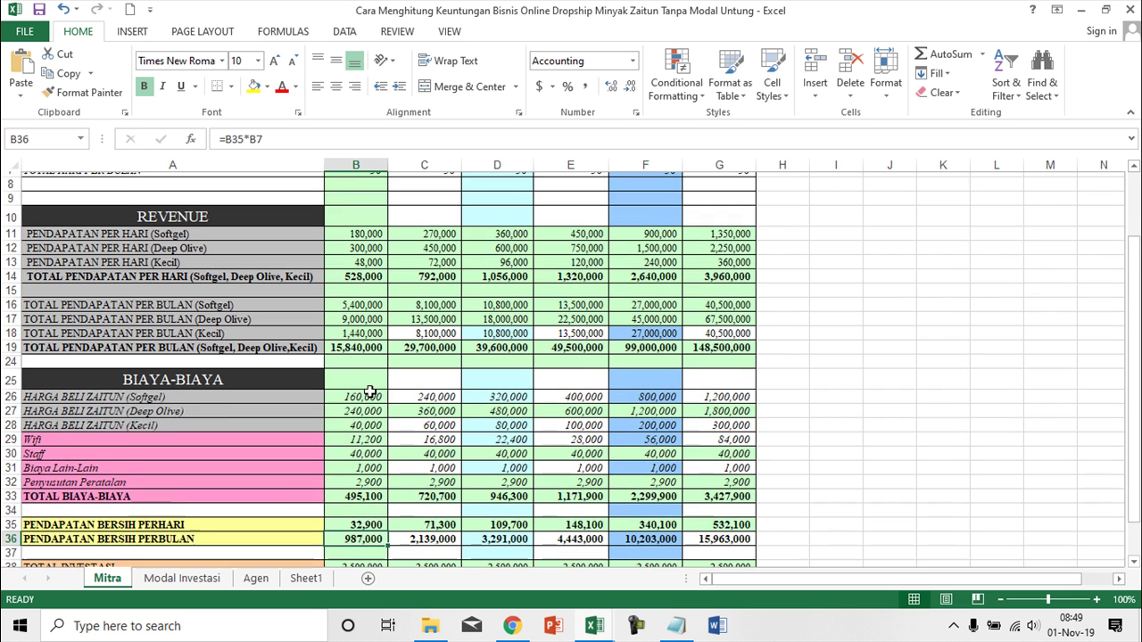
scroll(370, 393, down, 1)
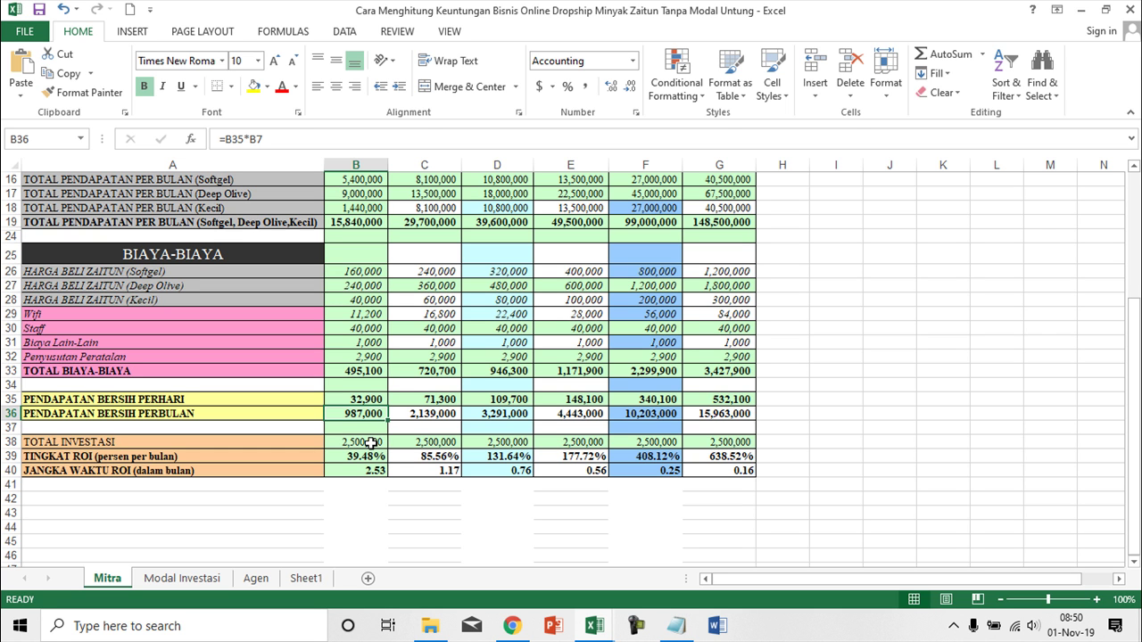
- Select the Wifi cost label, then the 2,500,000 total investment value in B38
click(38, 313)
click(362, 443)
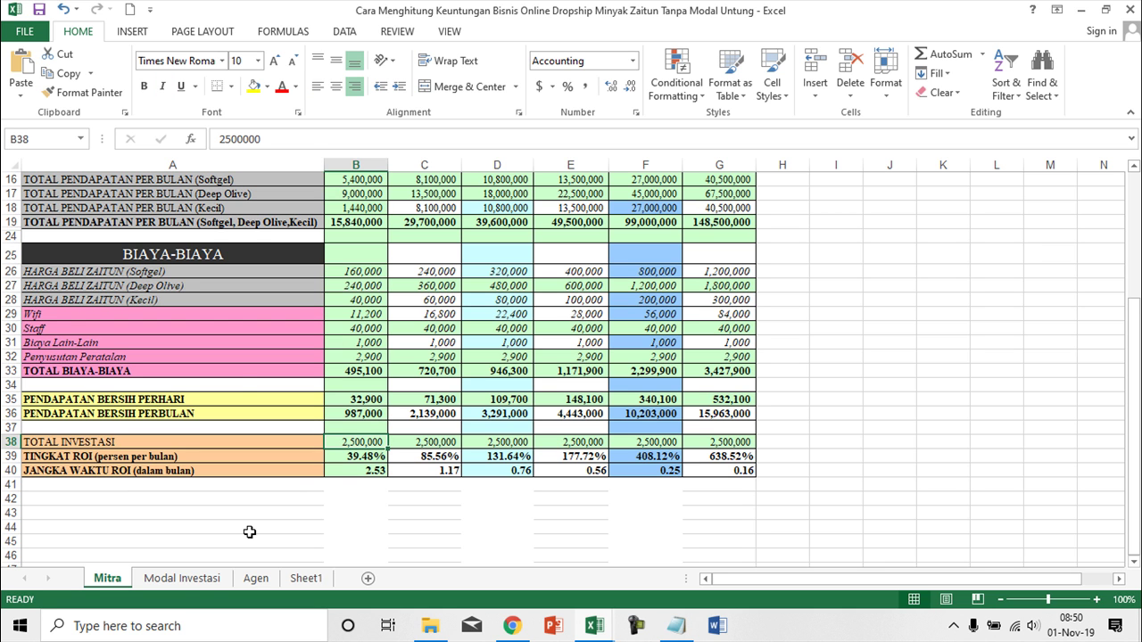
- View the Modal Investasi sheet, then go back to the Mitra sheet
click(202, 580)
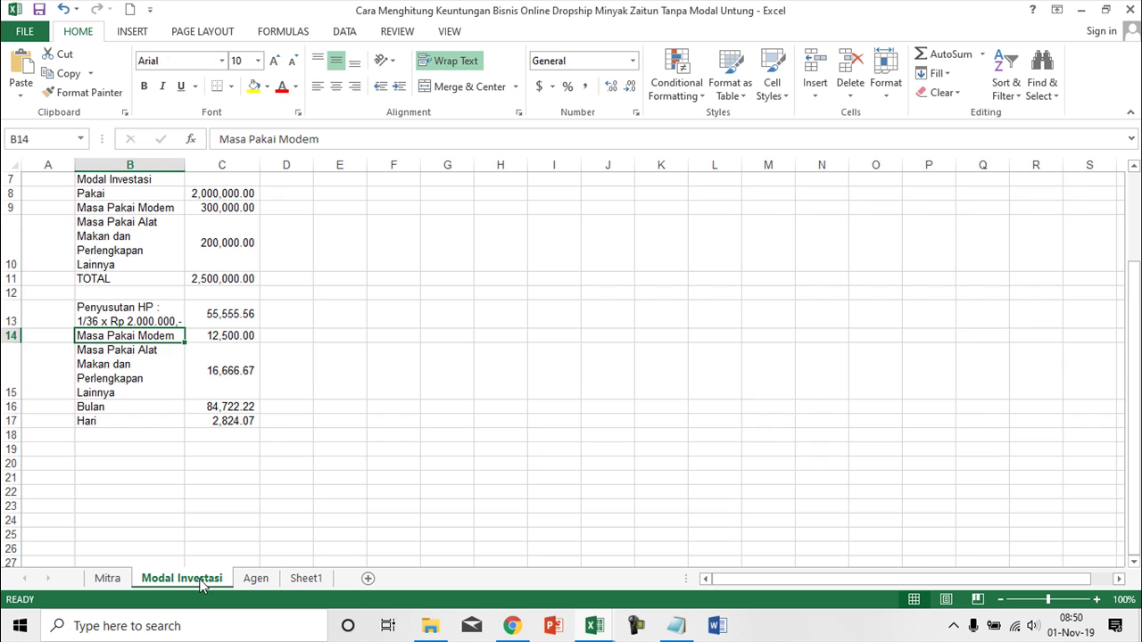
click(109, 578)
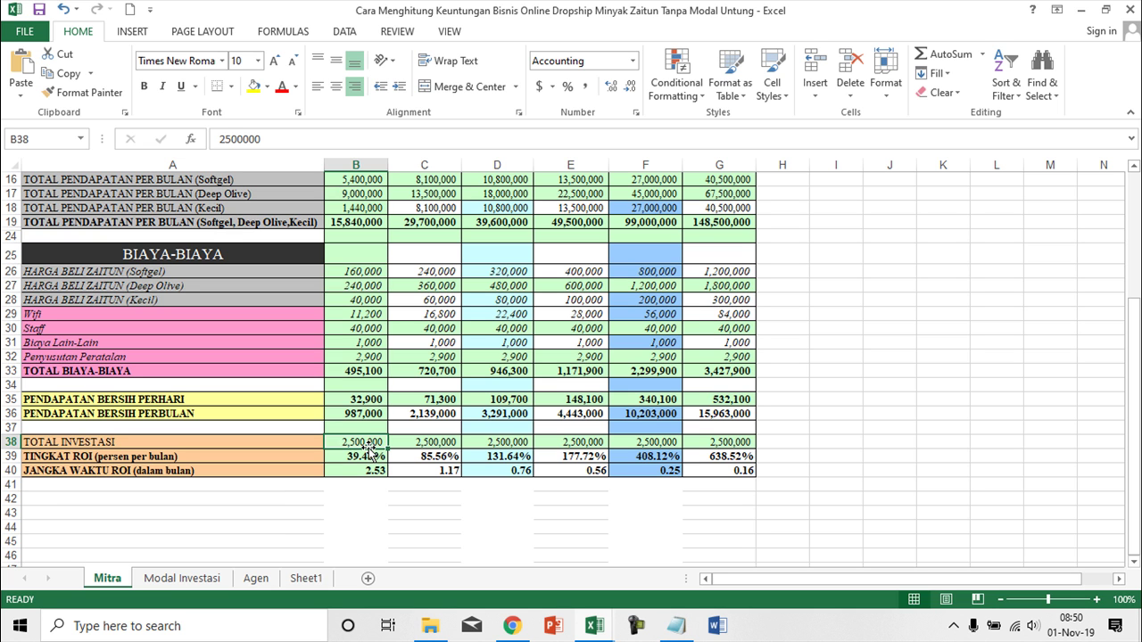
- Enter 10,000,000 as the total investment in B38
text(100000)
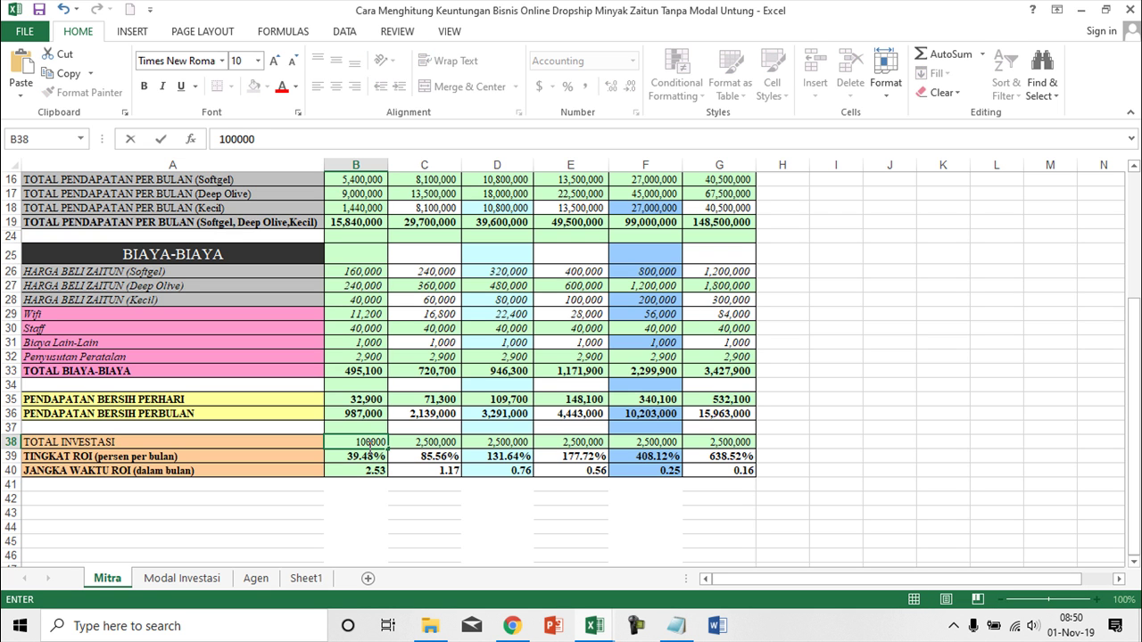
text(0)
key(BackSpace)
key(Return)
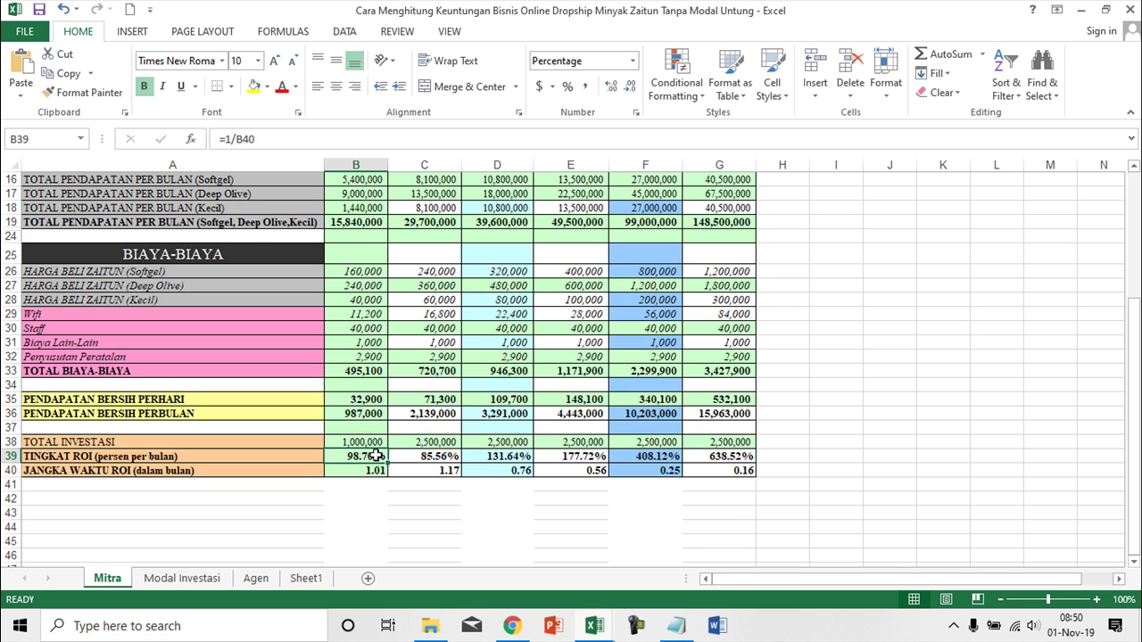
click(357, 441)
click(283, 138)
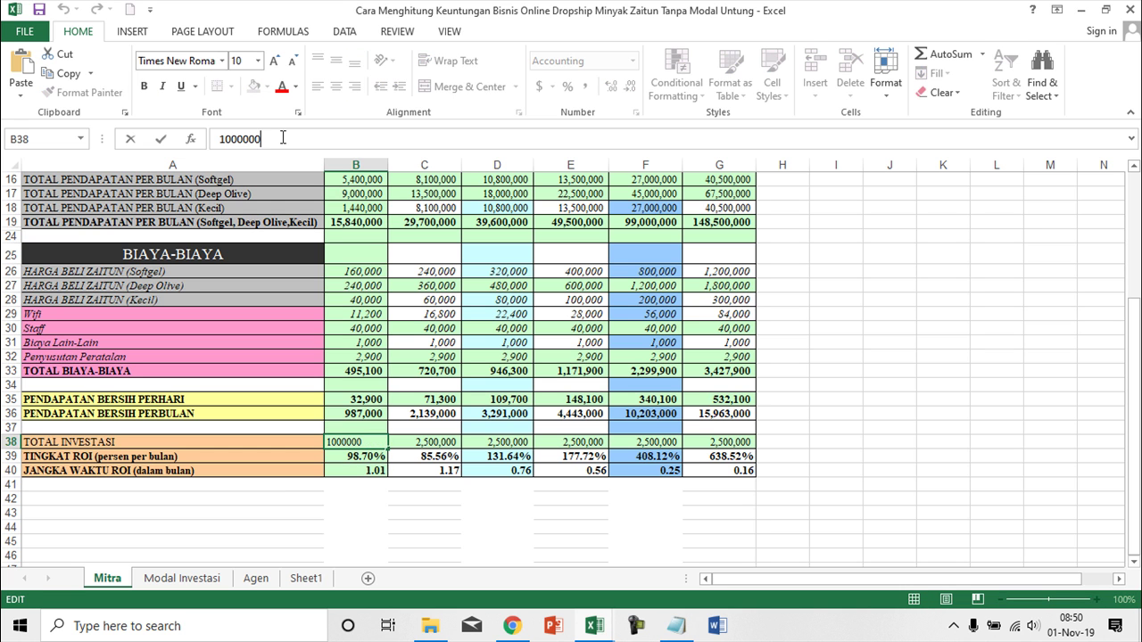
text(0)
key(Return)
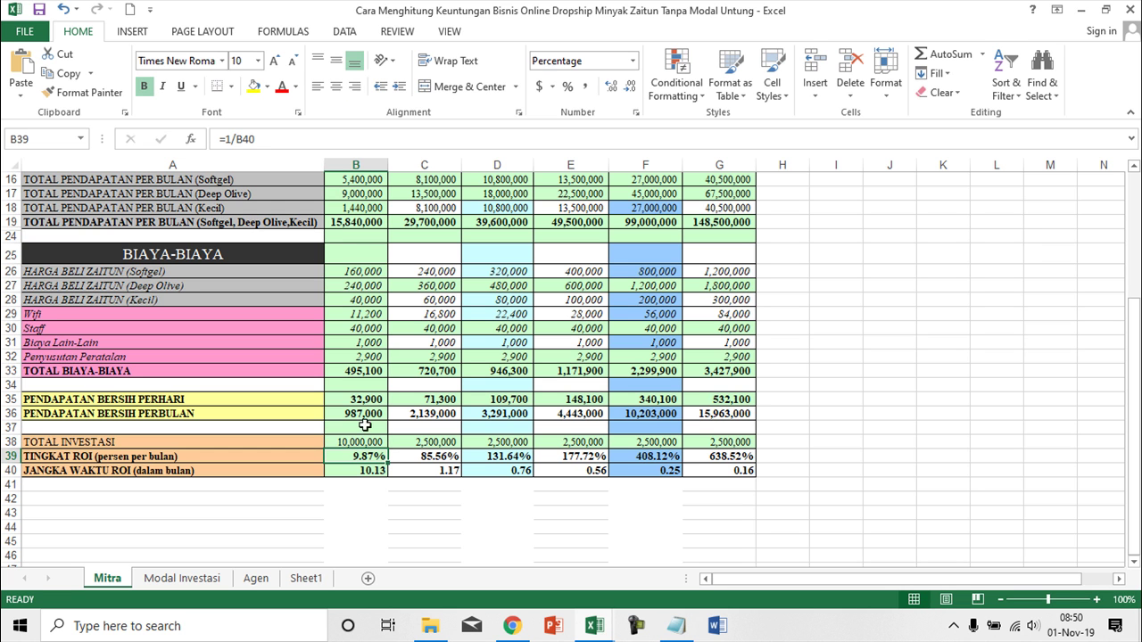
- Fill the 10,000,000 investment across the row from B38 to G38
click(360, 442)
drag(387, 448, 754, 448)
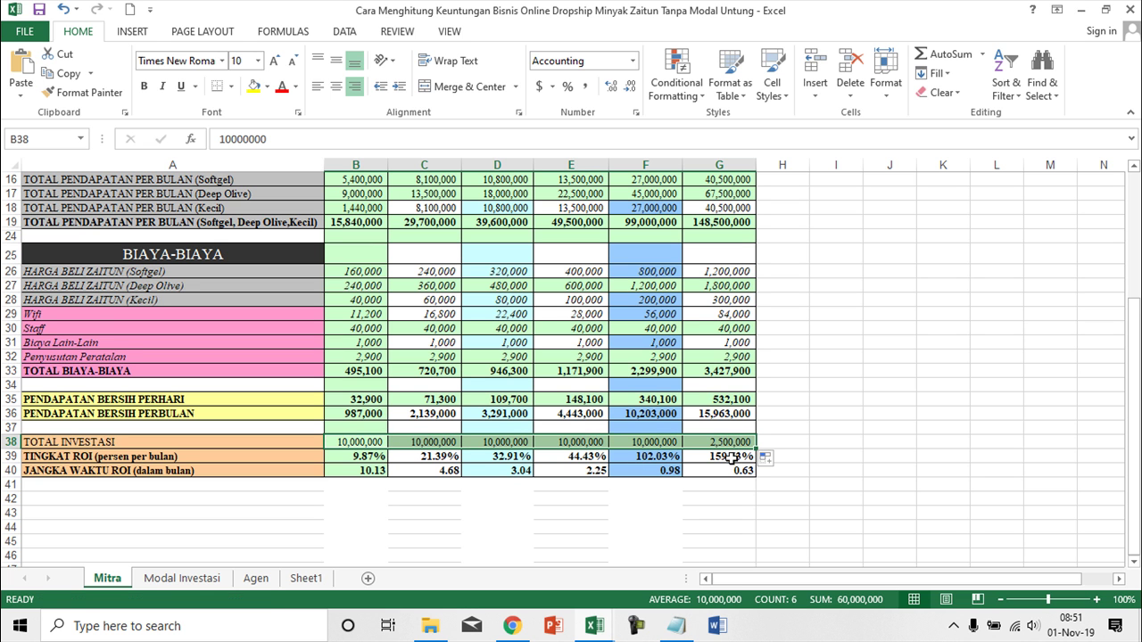
scroll(420, 465, up, 5)
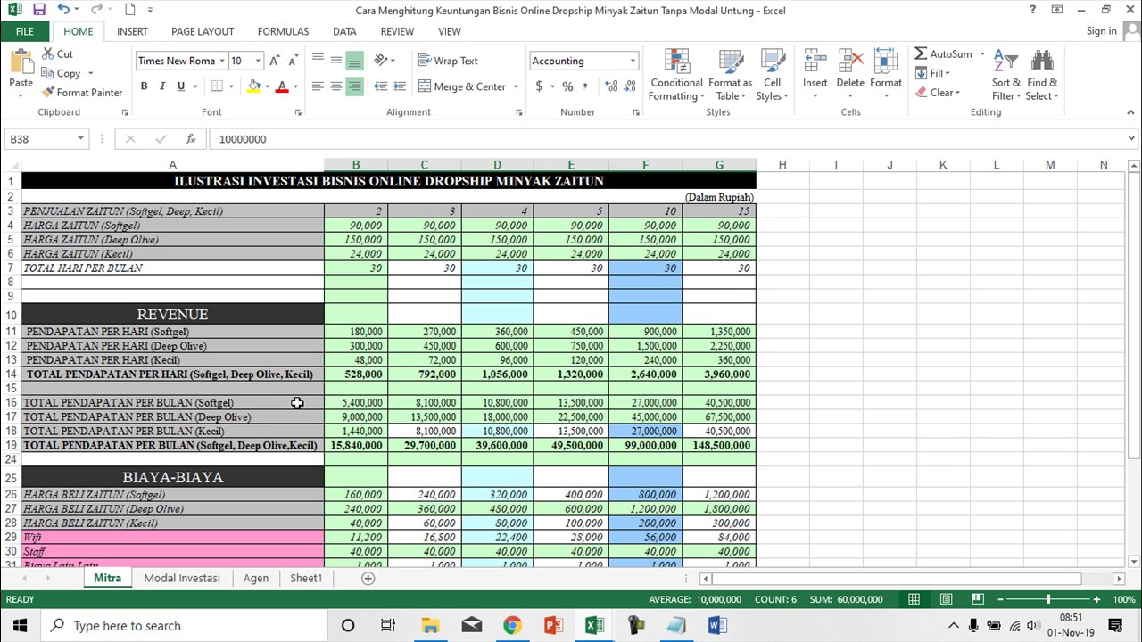
scroll(482, 487, down, 7)
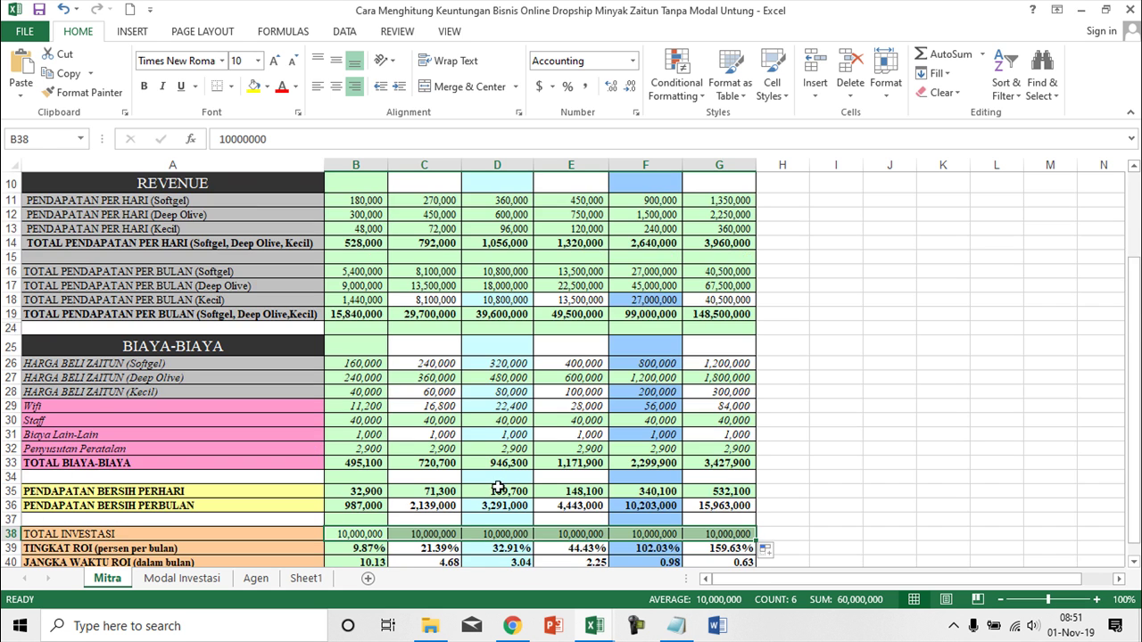
click(364, 384)
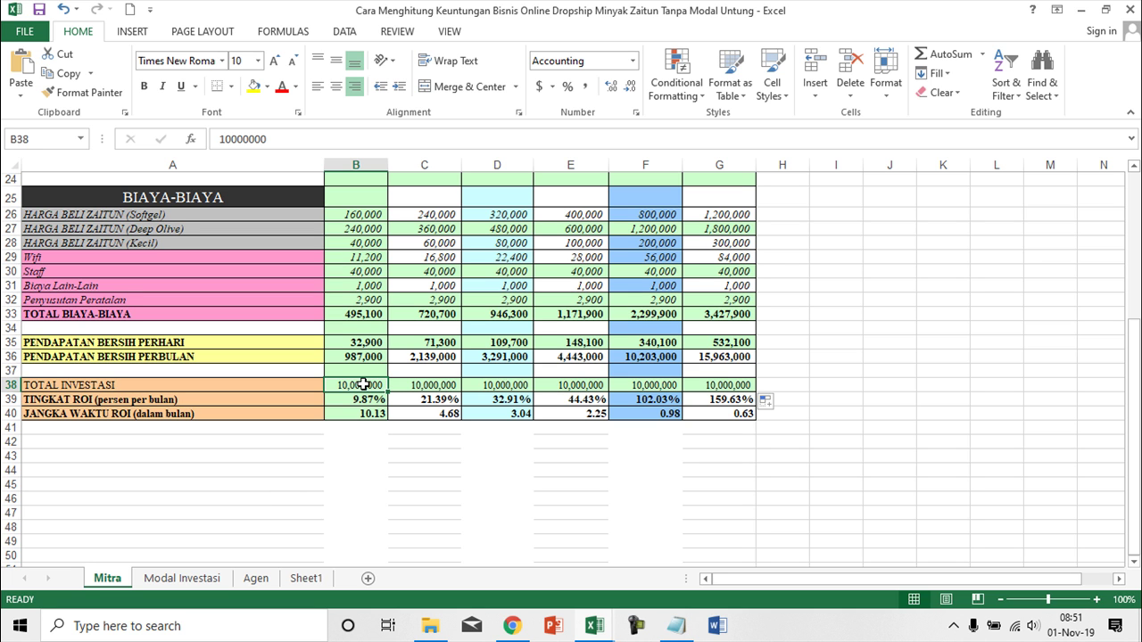
- Enter 1,500,000 in B38 and fill it across to G38
text(15)
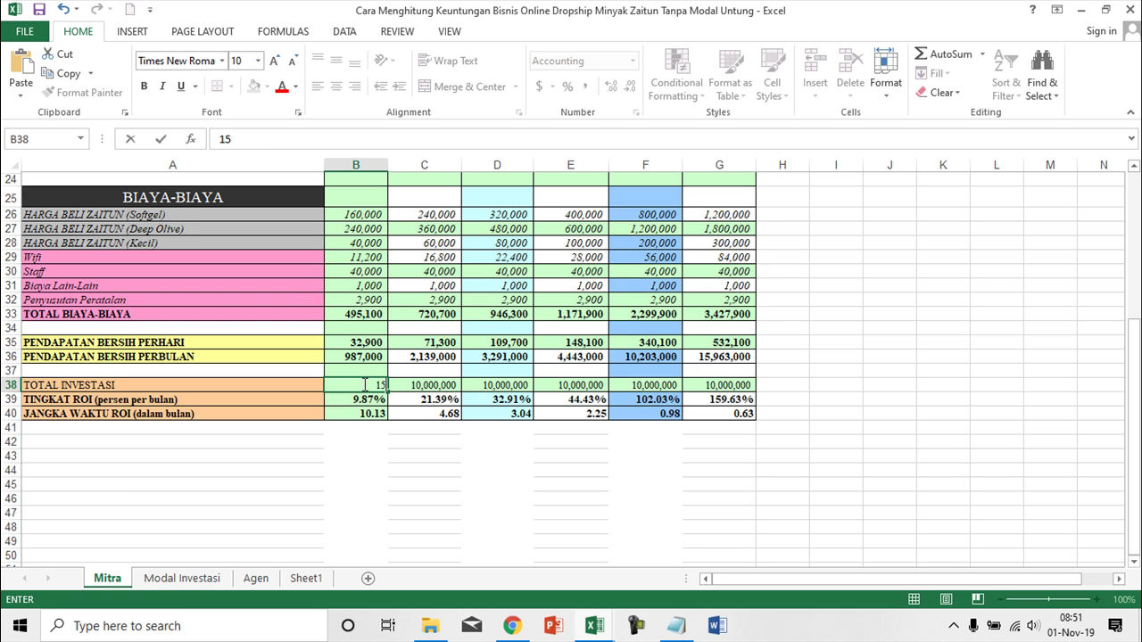
text(00000)
key(Return)
click(363, 385)
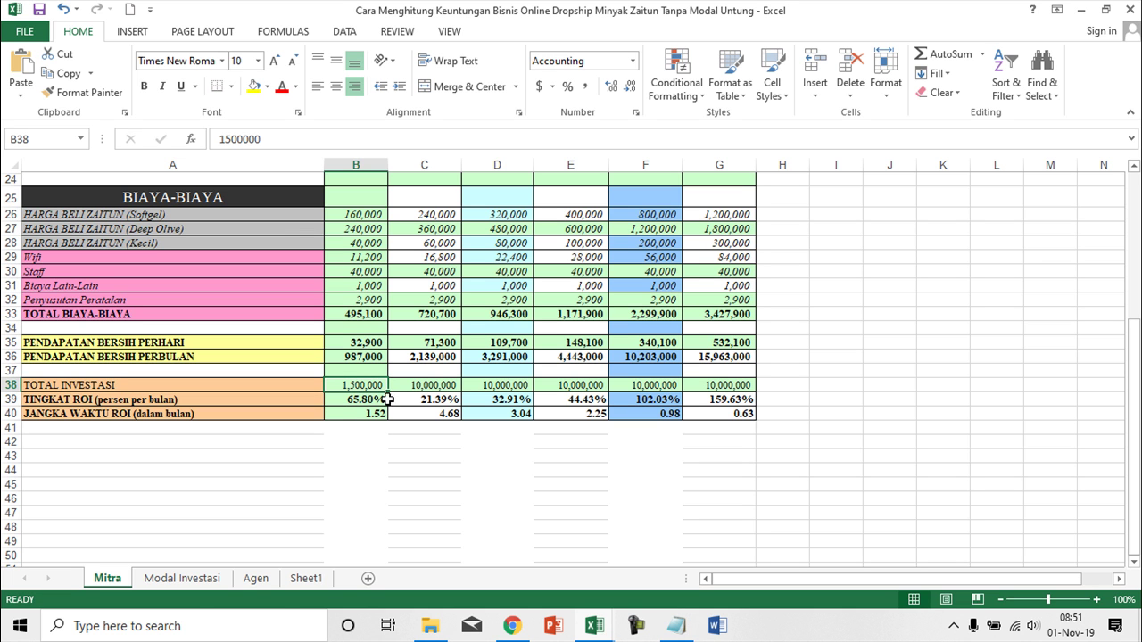
drag(388, 392, 740, 395)
scroll(293, 353, up, 3)
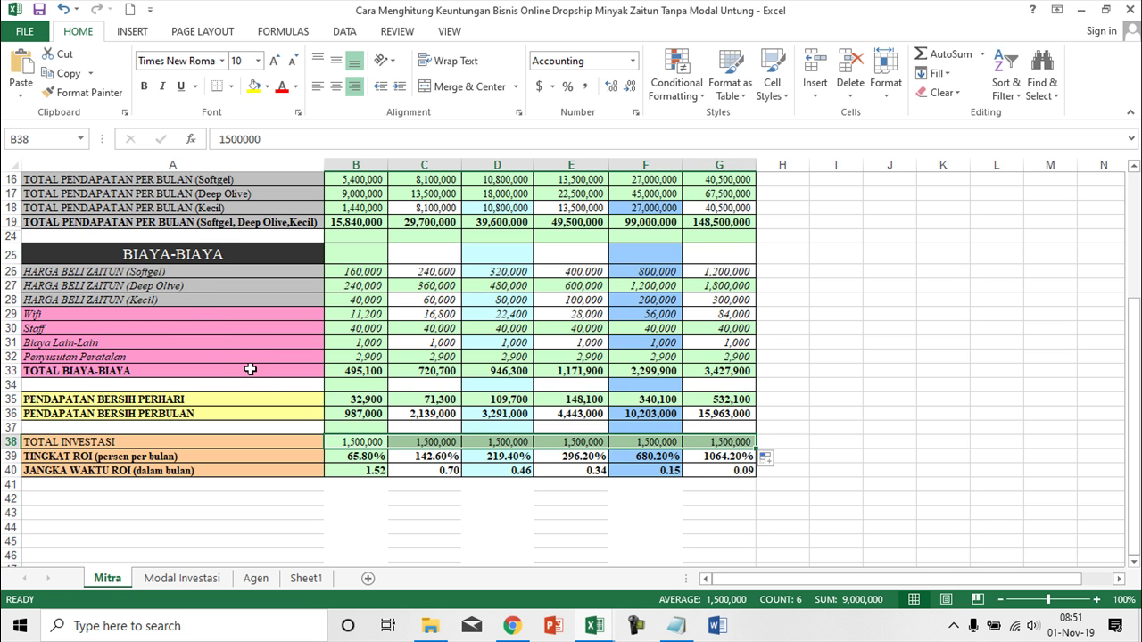
click(368, 443)
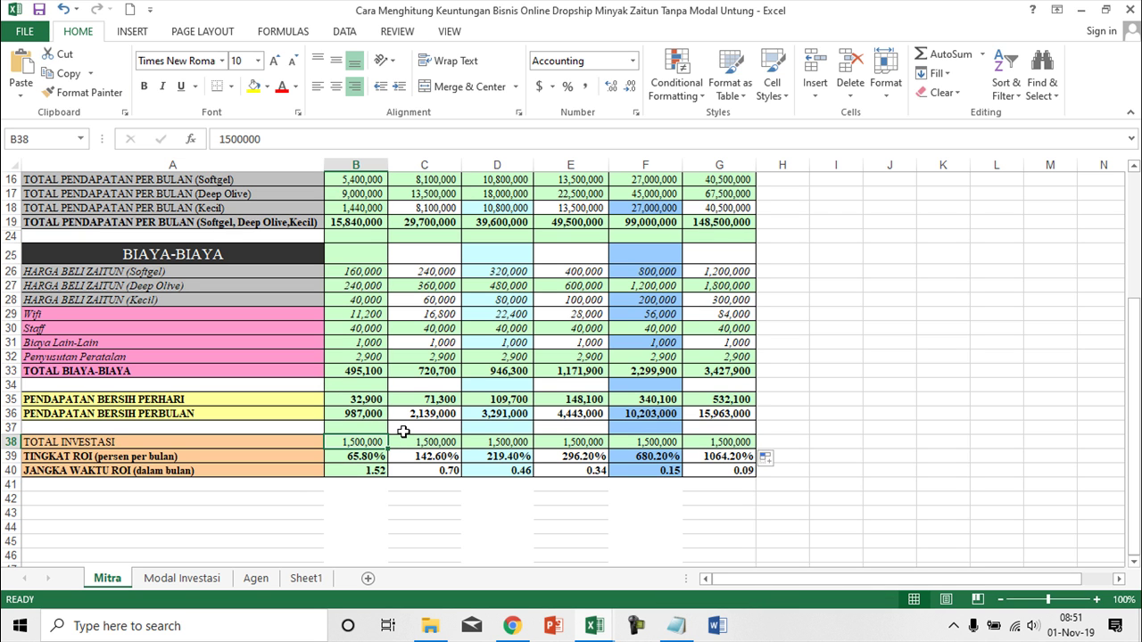
scroll(404, 434, up, 5)
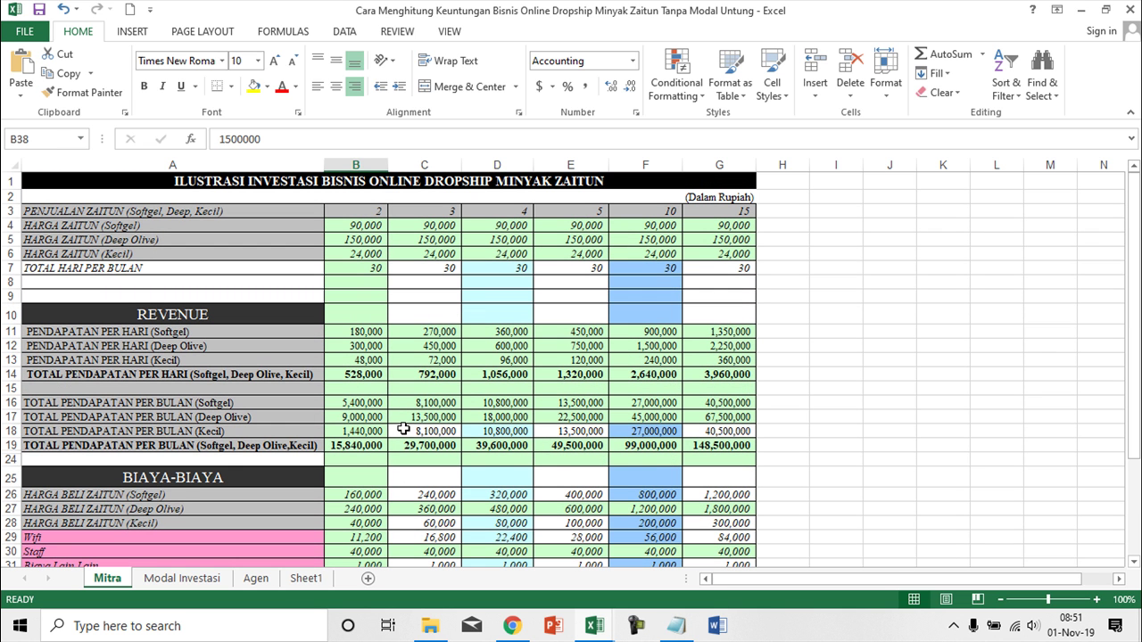
scroll(403, 429, down, 1)
scroll(404, 429, down, 3)
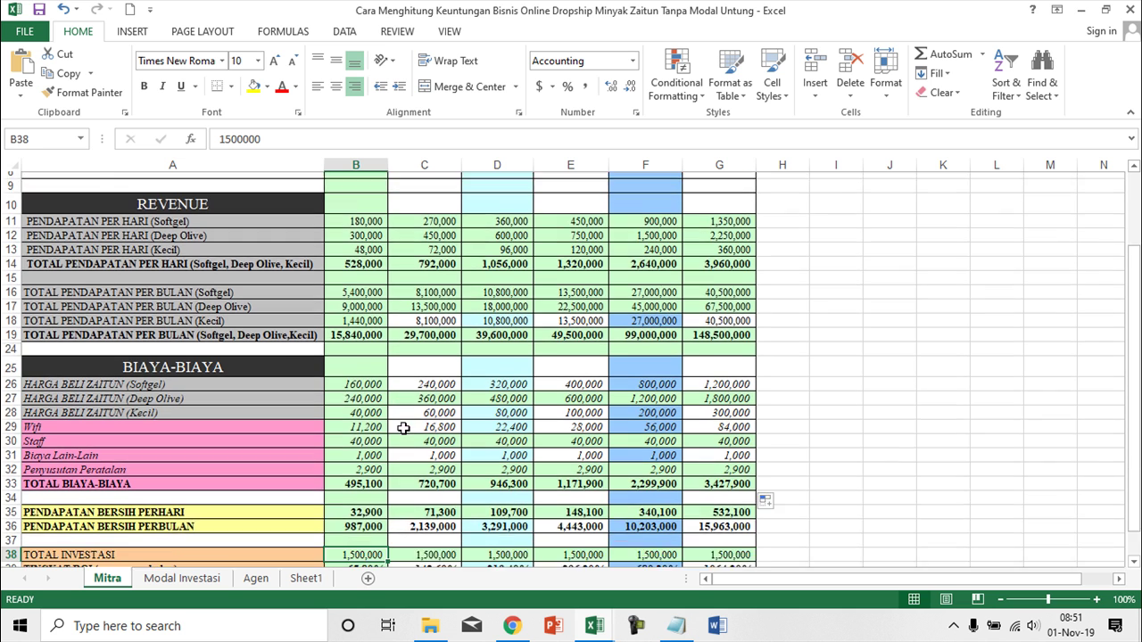
scroll(403, 429, up, 4)
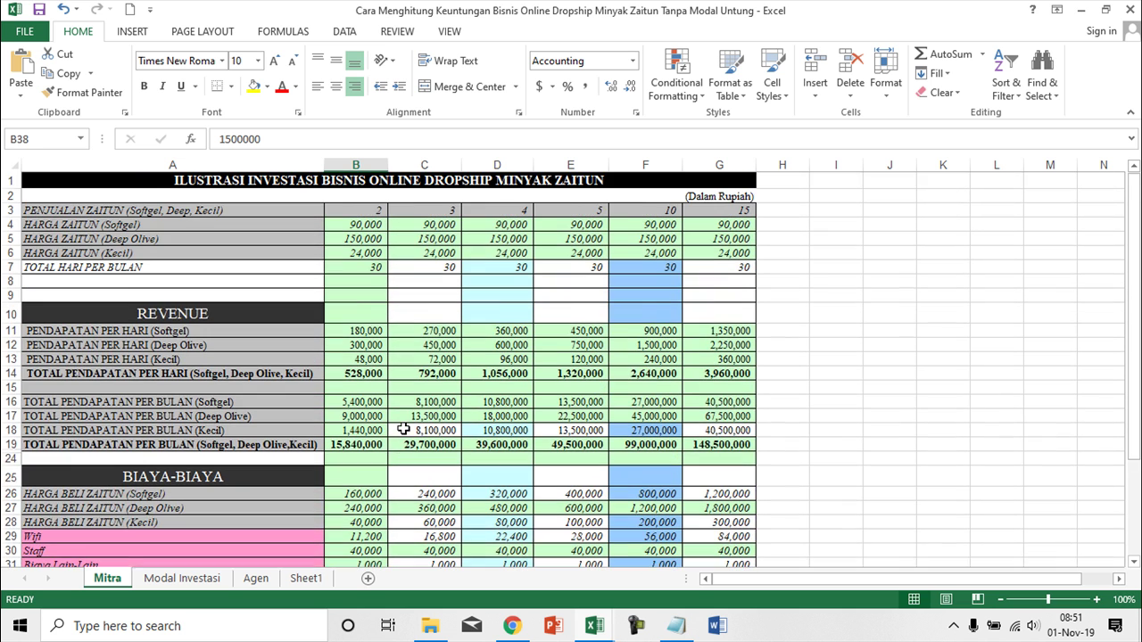
click(374, 211)
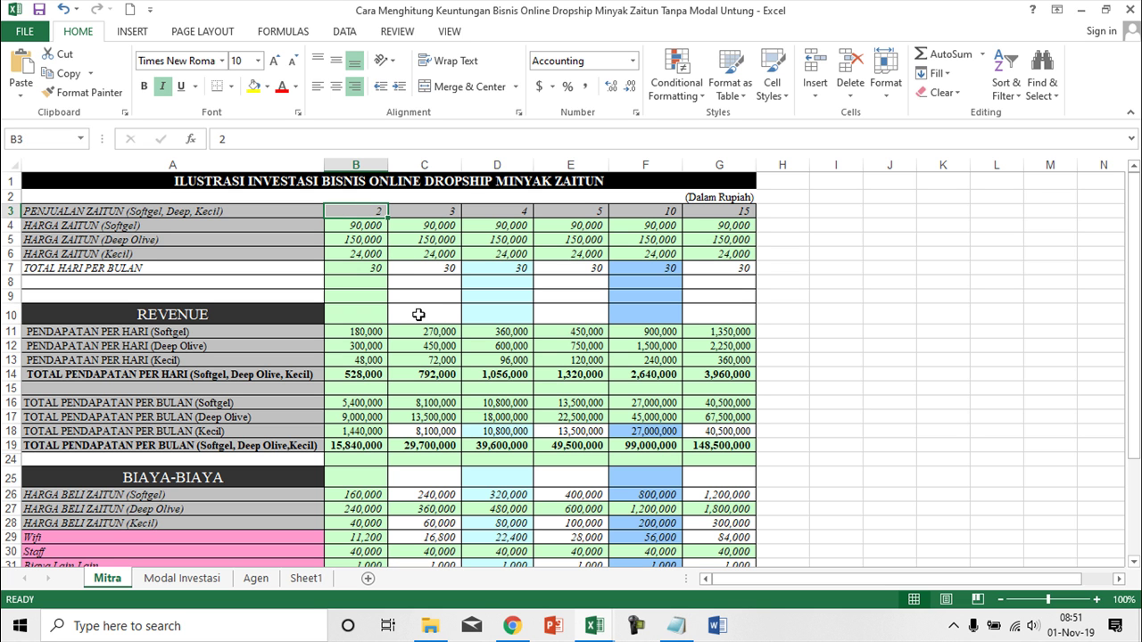
scroll(418, 314, down, 5)
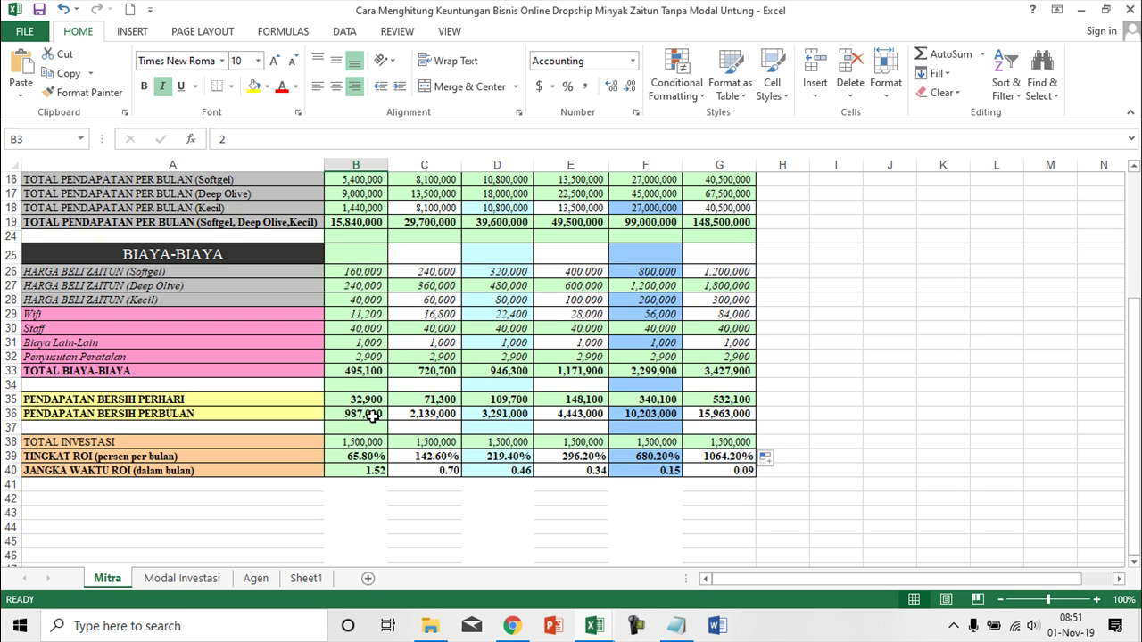
click(371, 414)
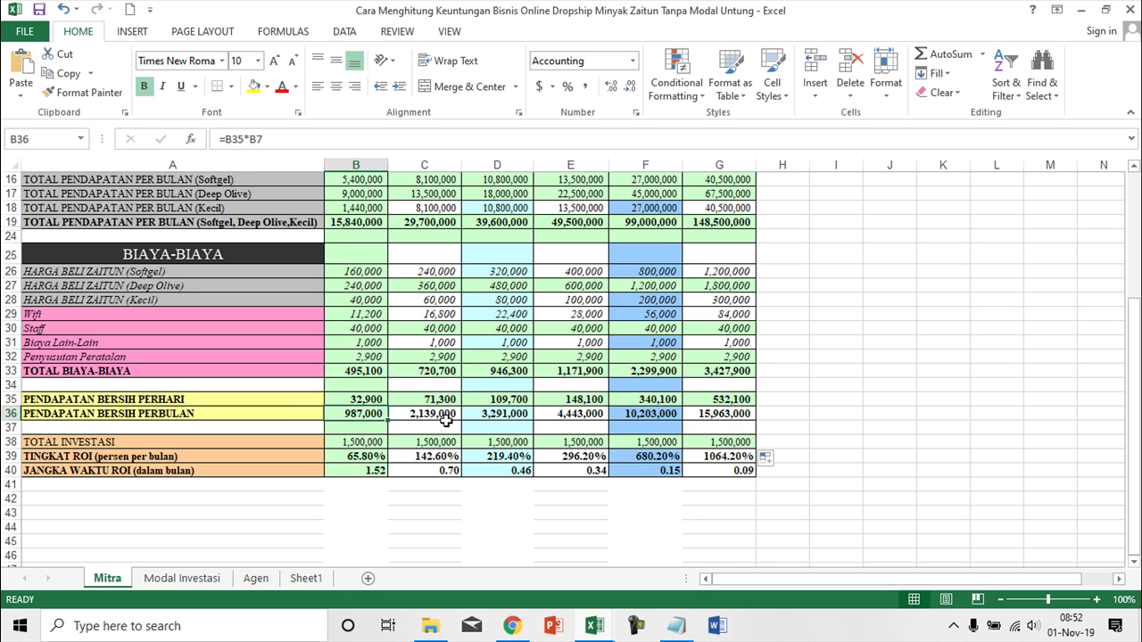
scroll(444, 423, up, 5)
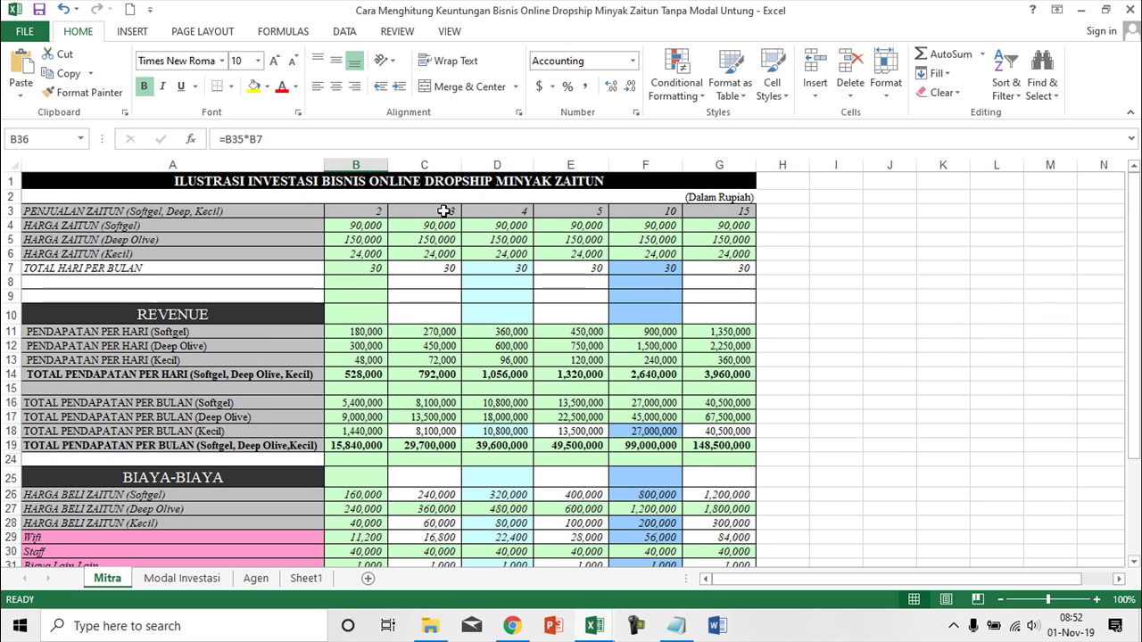
click(446, 211)
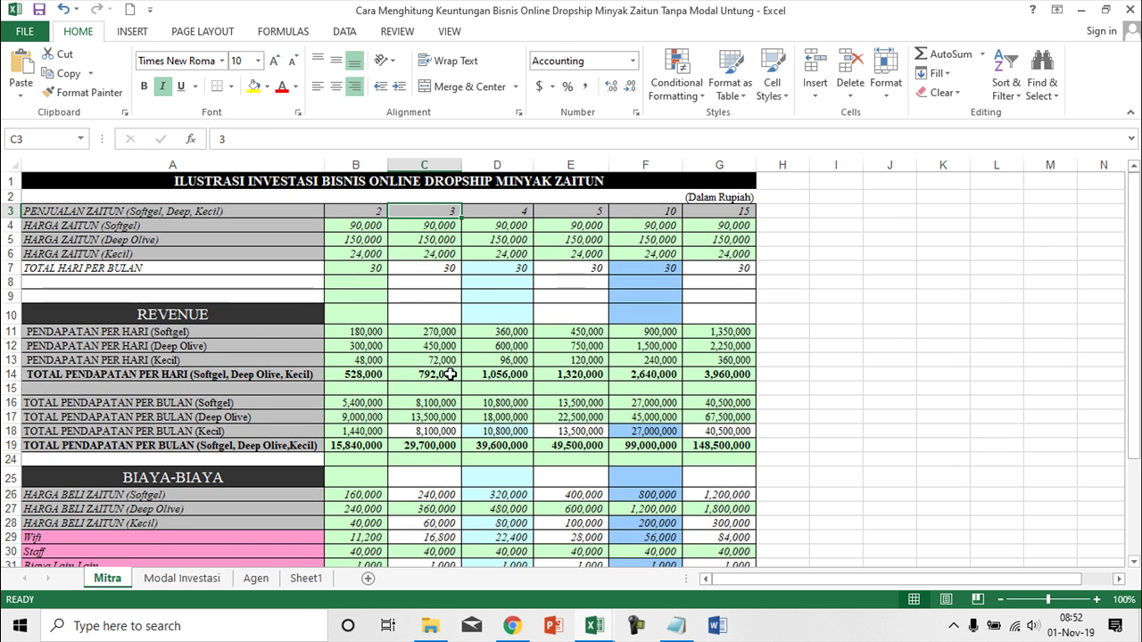
scroll(450, 375, down, 6)
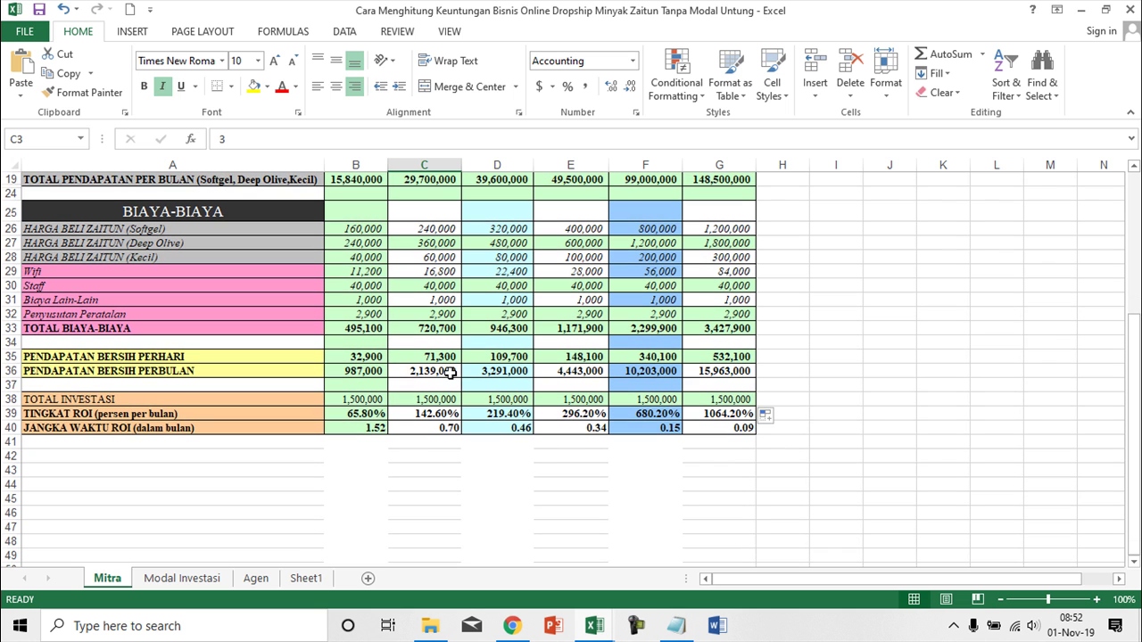
click(450, 373)
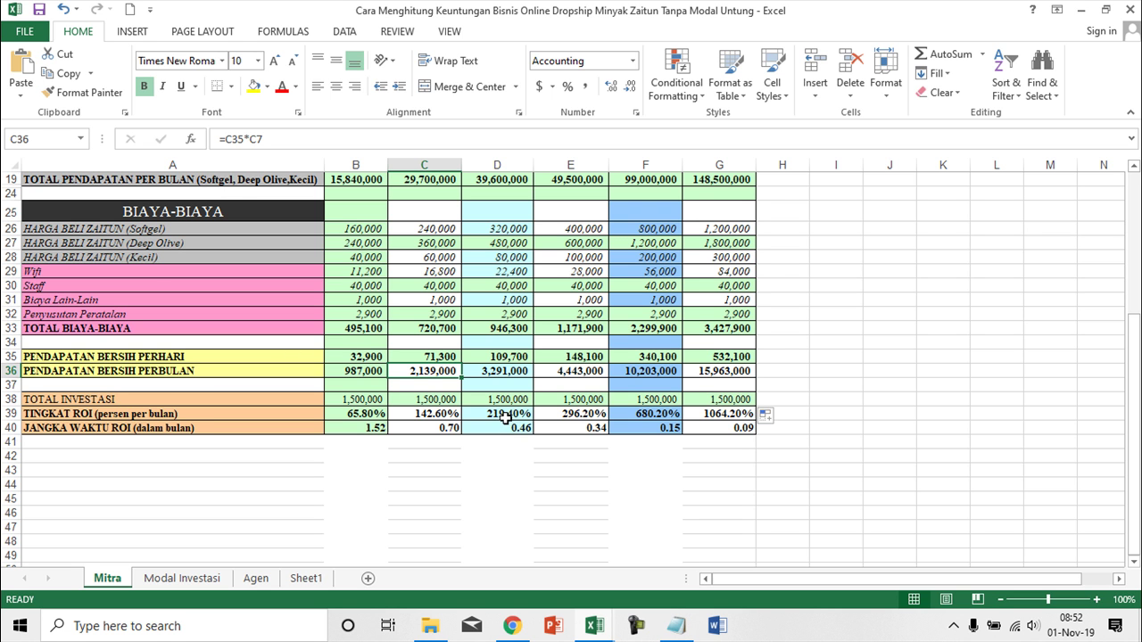
scroll(505, 419, up, 6)
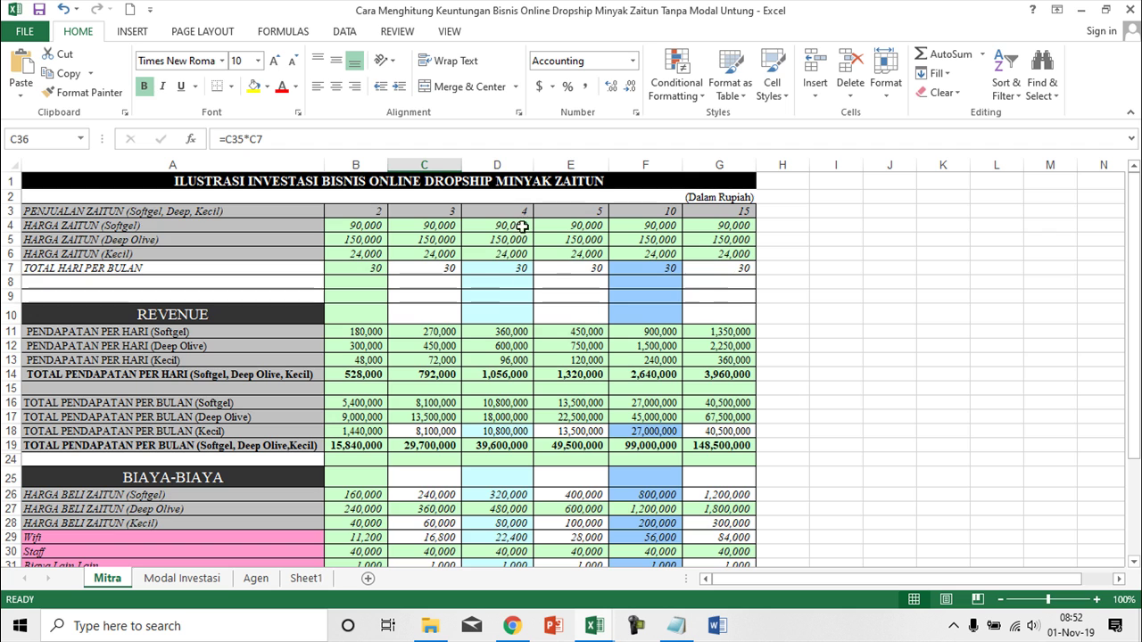
click(525, 212)
scroll(516, 421, down, 5)
scroll(512, 475, up, 5)
scroll(451, 382, down, 5)
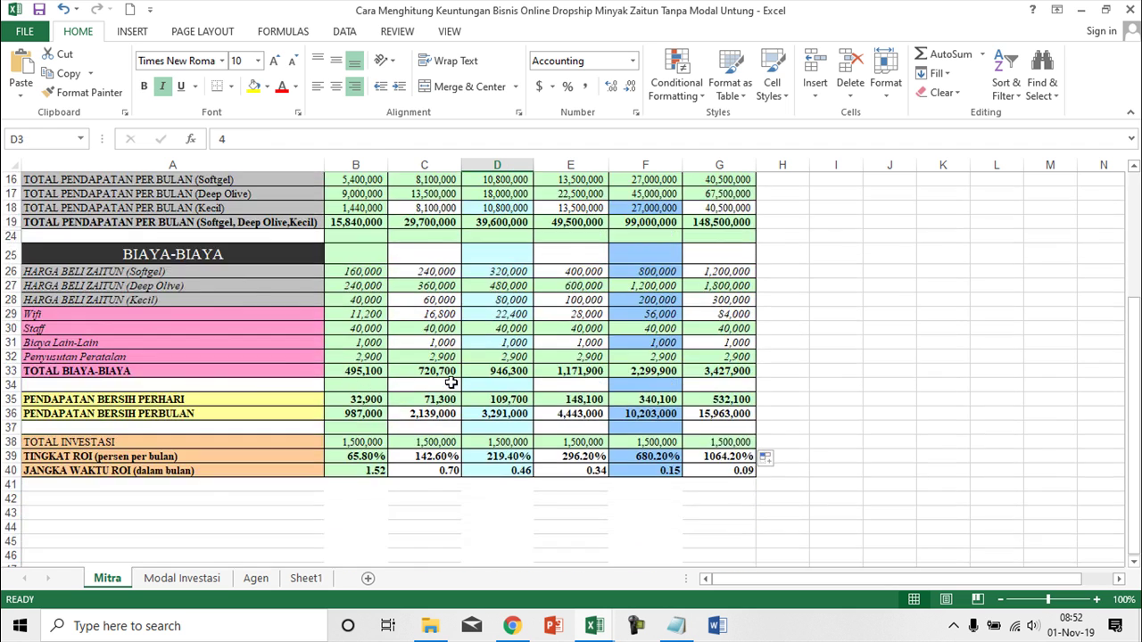
scroll(451, 382, down, 3)
click(513, 357)
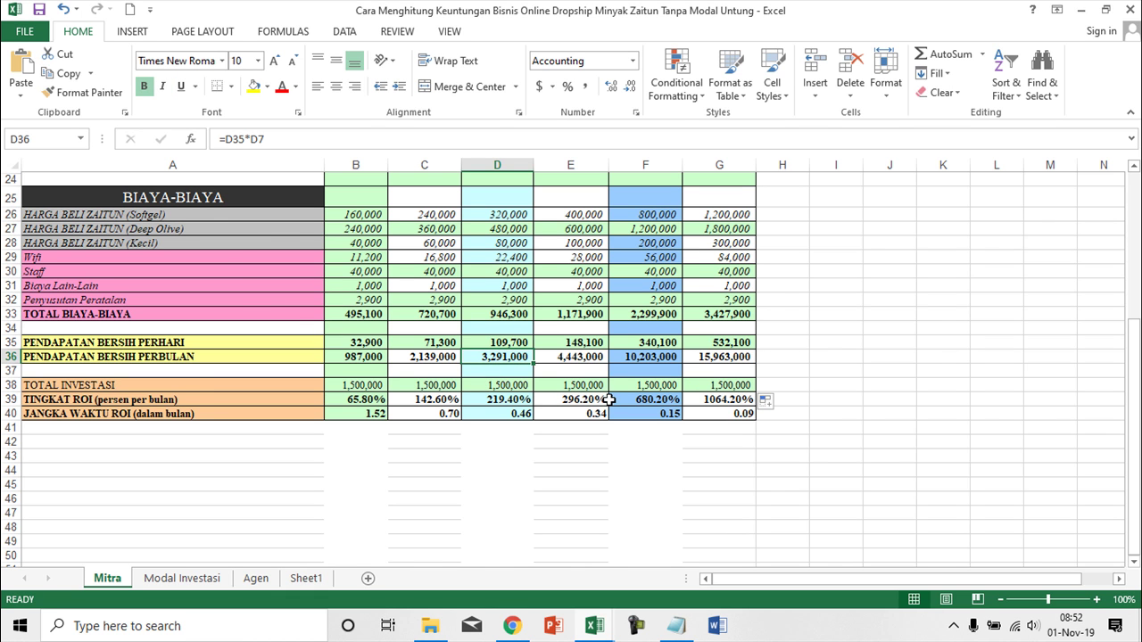
scroll(608, 400, up, 6)
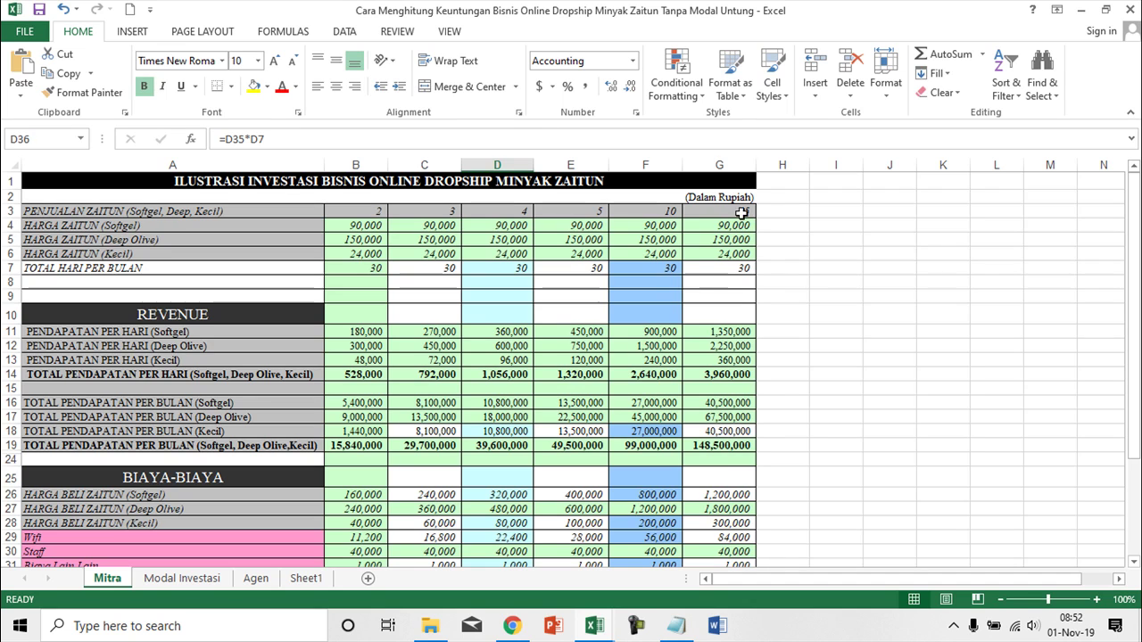
click(740, 213)
scroll(731, 469, down, 6)
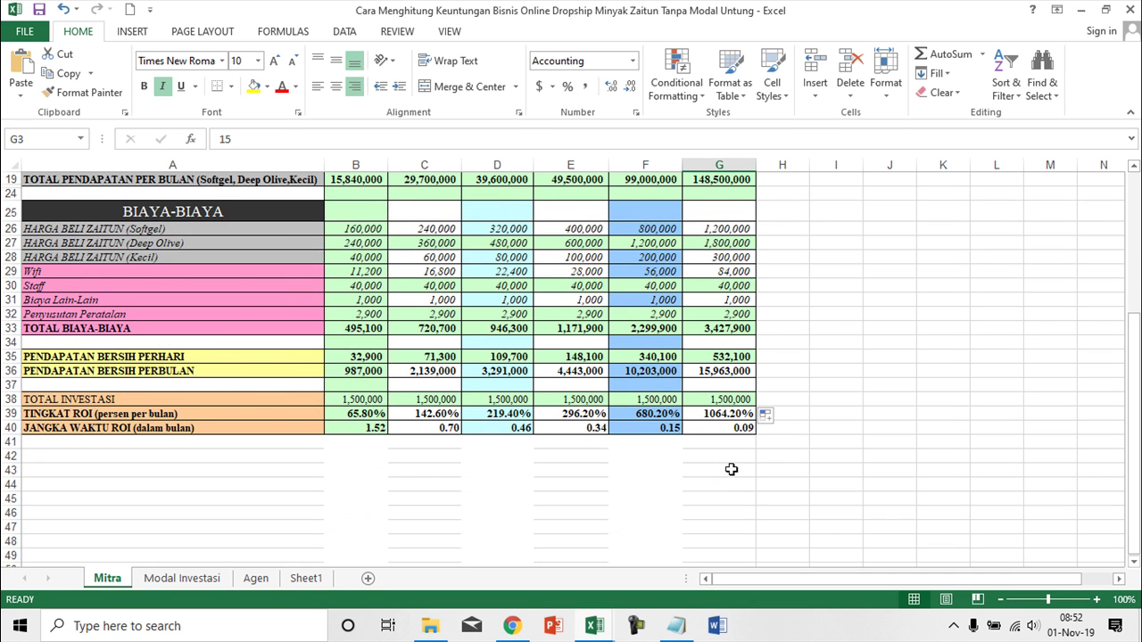
click(724, 370)
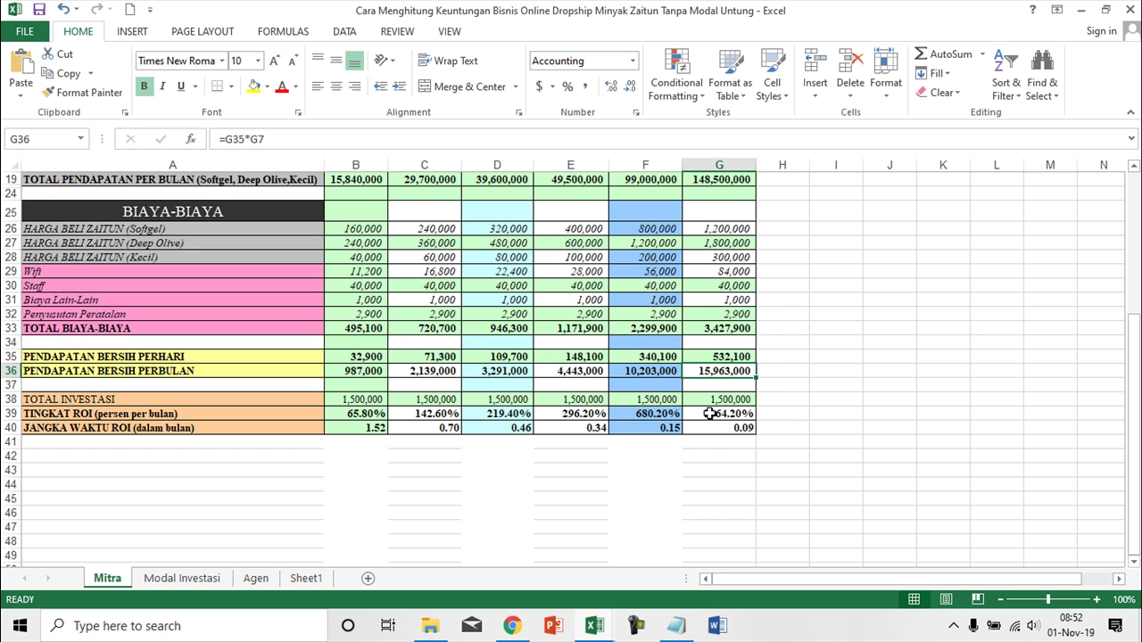
- Change the last column's sales count in G3 to 20
scroll(711, 414, up, 6)
click(721, 213)
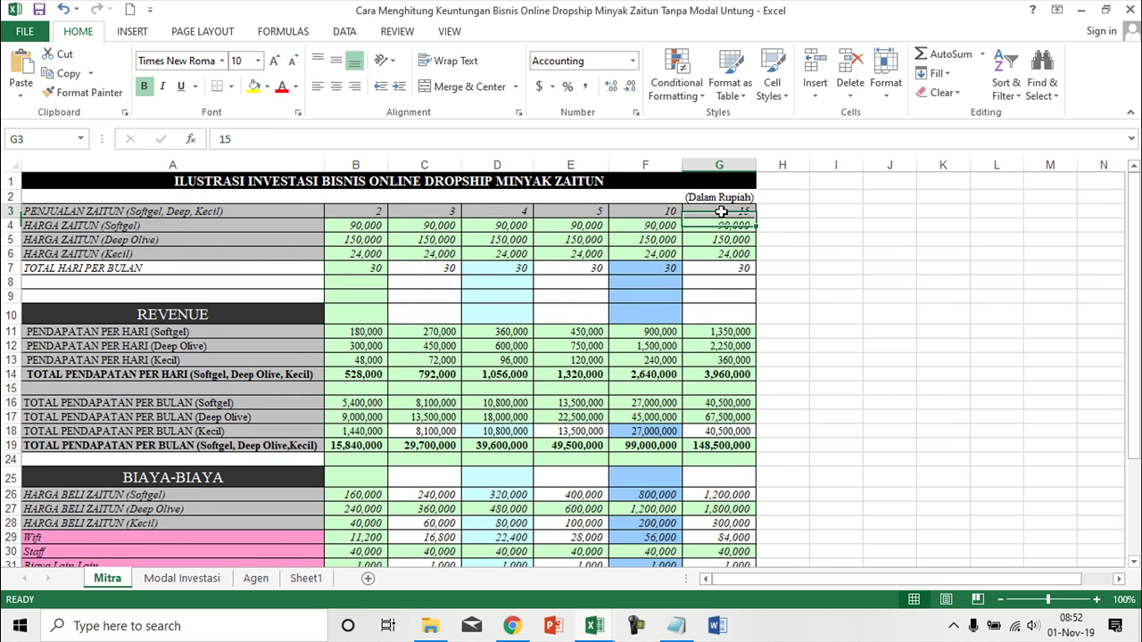
text(20)
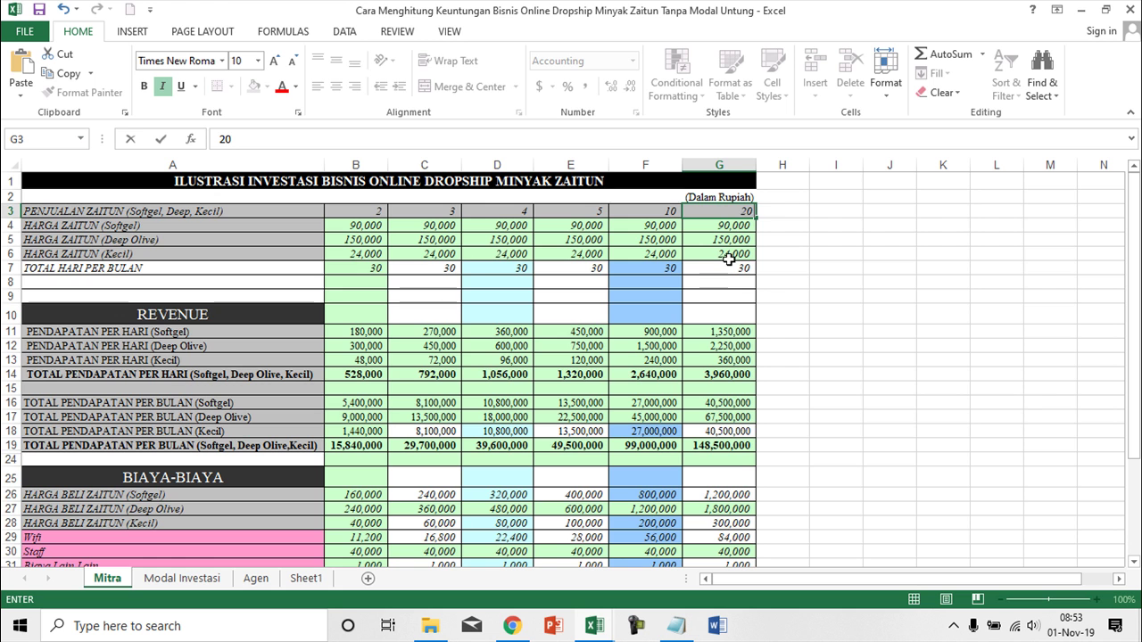
key(Return)
- Raise G3 to 30 and check the resulting 33,243,000 monthly net income
scroll(736, 481, down, 3)
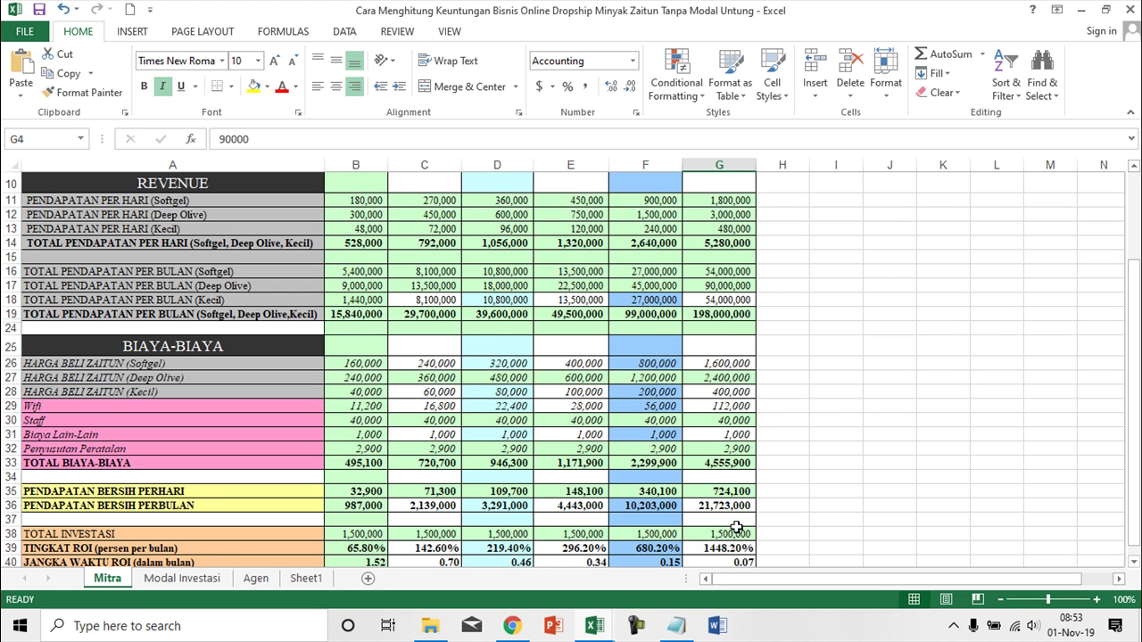
scroll(740, 480, up, 3)
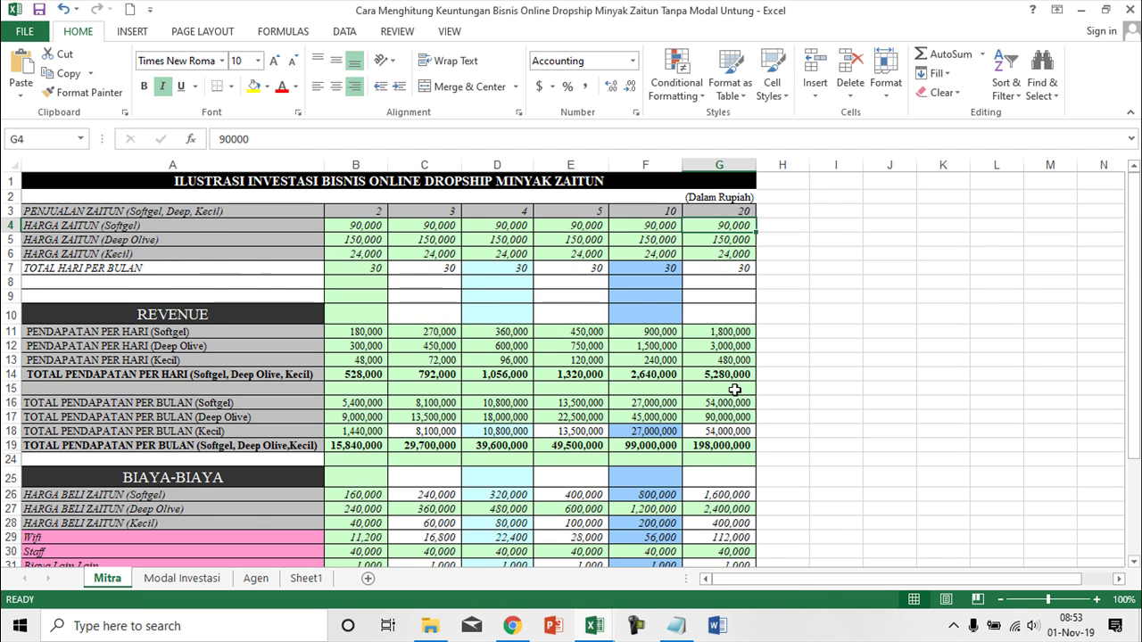
click(731, 211)
text(3)
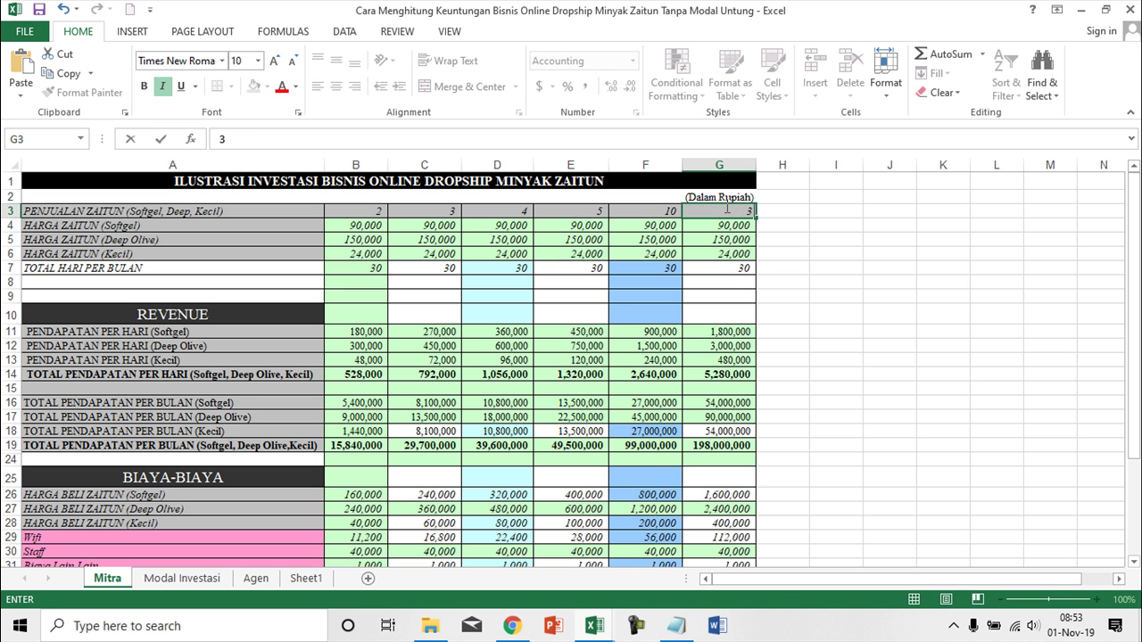
key(Return)
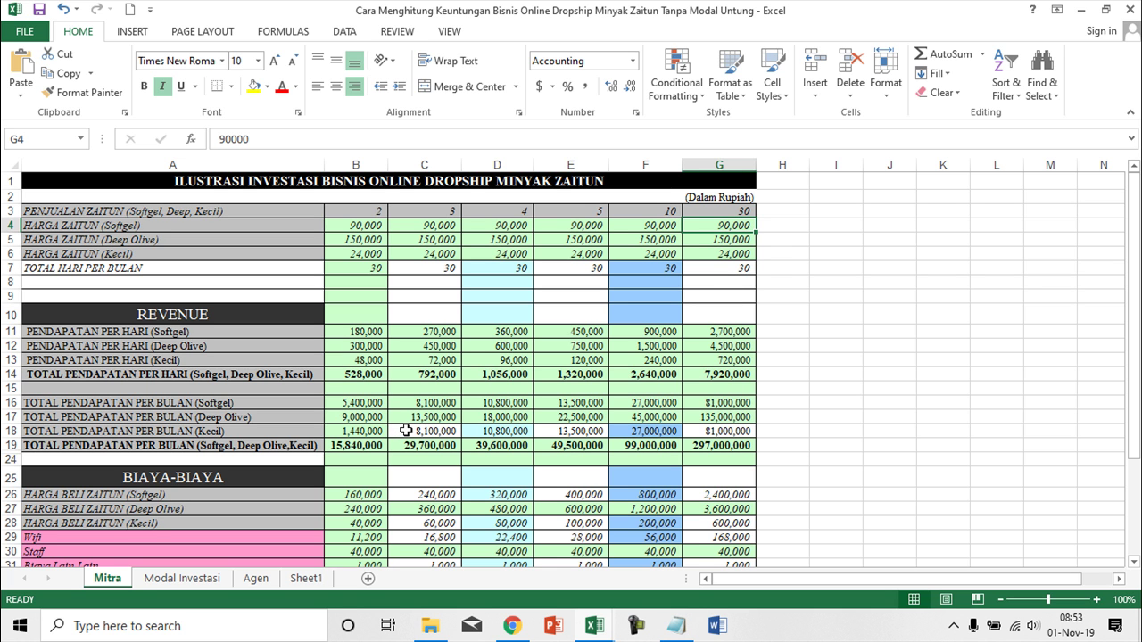
scroll(409, 432, down, 4)
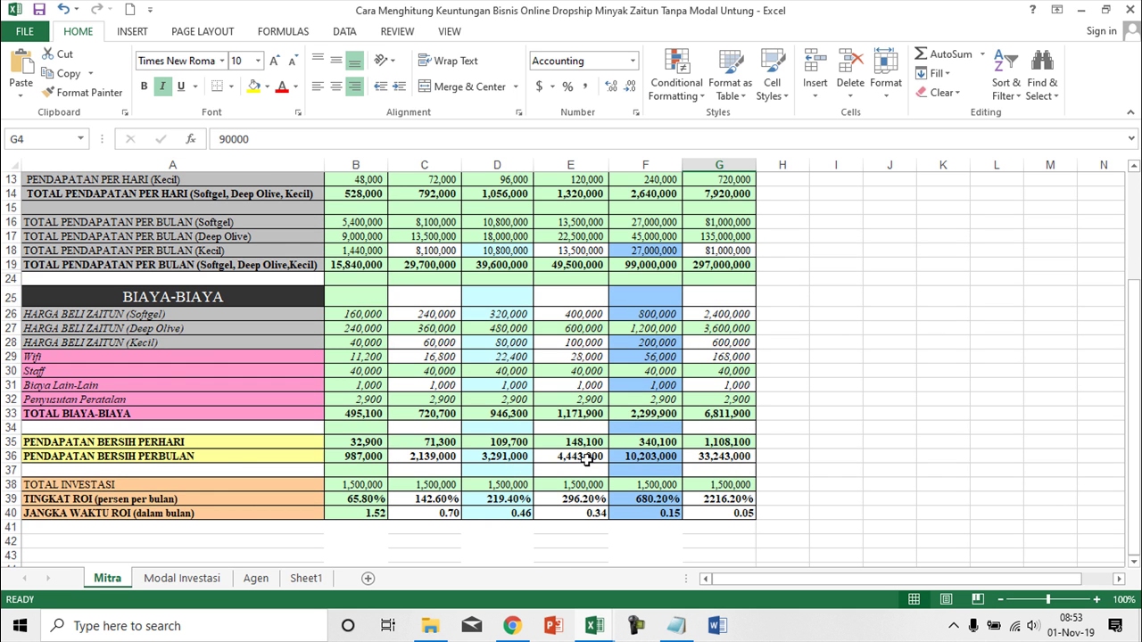
scroll(689, 504, up, 1)
scroll(688, 504, up, 4)
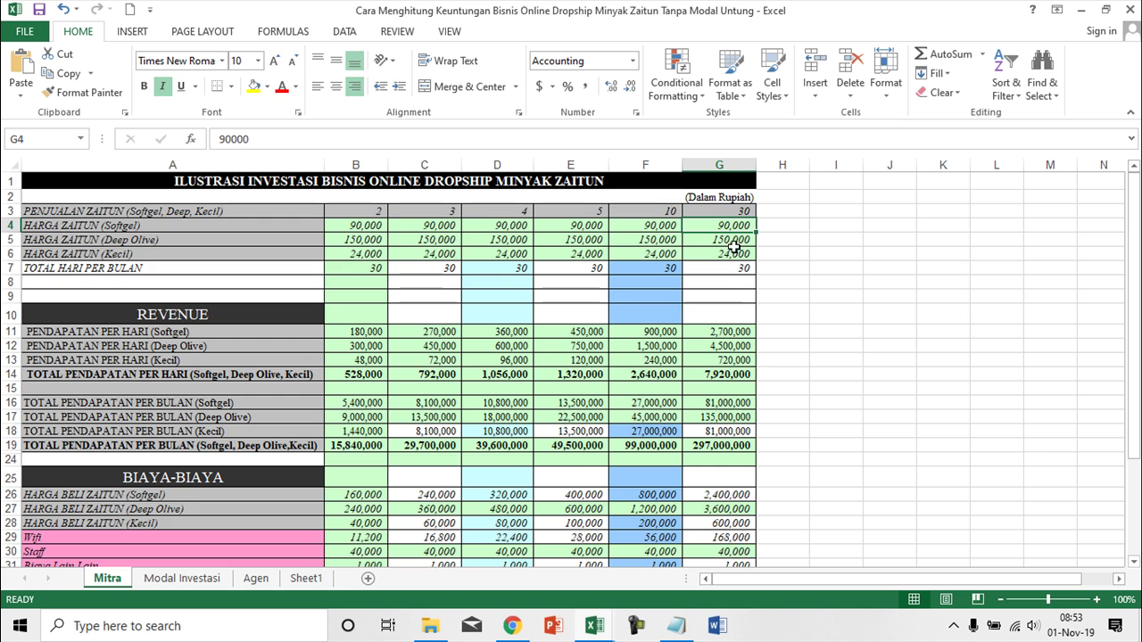
scroll(745, 500, down, 4)
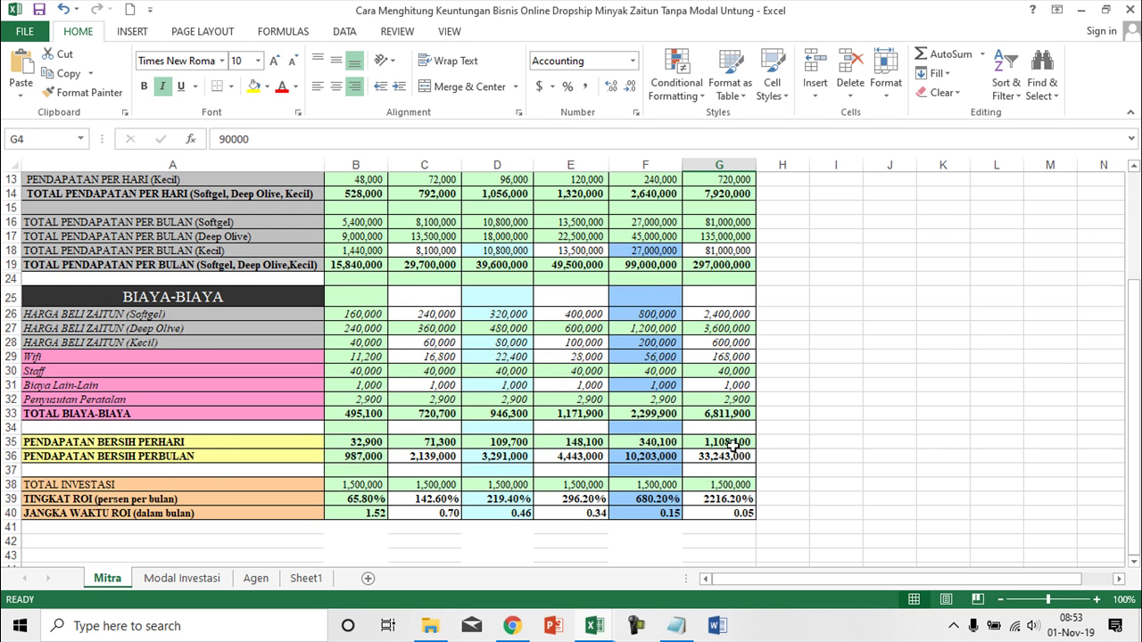
click(733, 444)
click(374, 486)
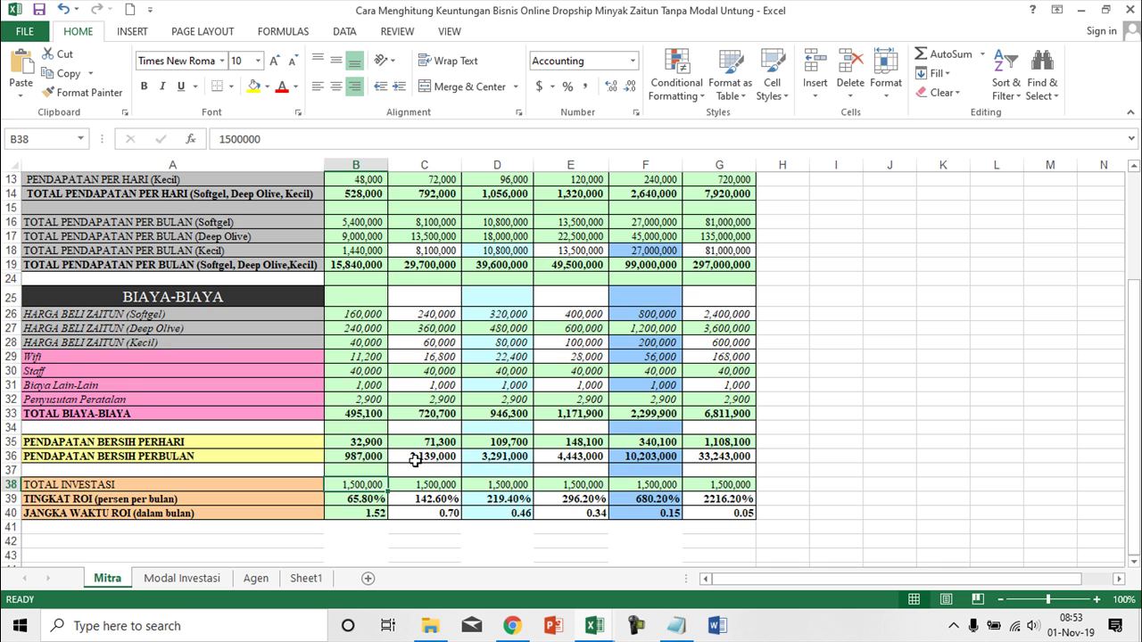
scroll(415, 460, up, 4)
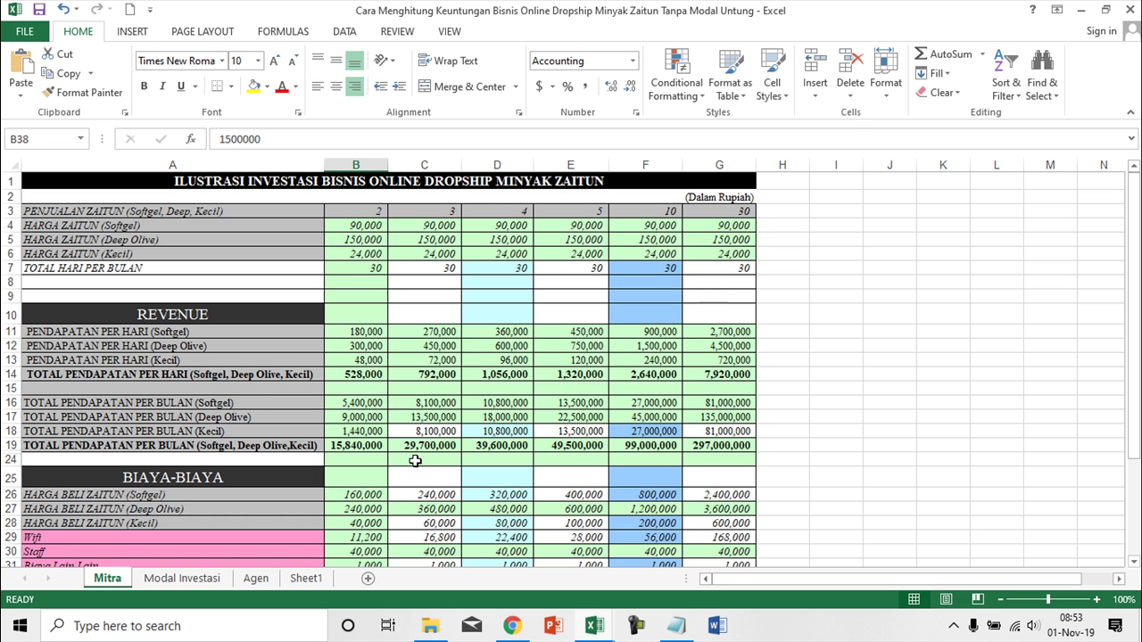
scroll(415, 460, down, 6)
scroll(415, 460, down, 1)
scroll(415, 461, up, 1)
scroll(415, 460, down, 1)
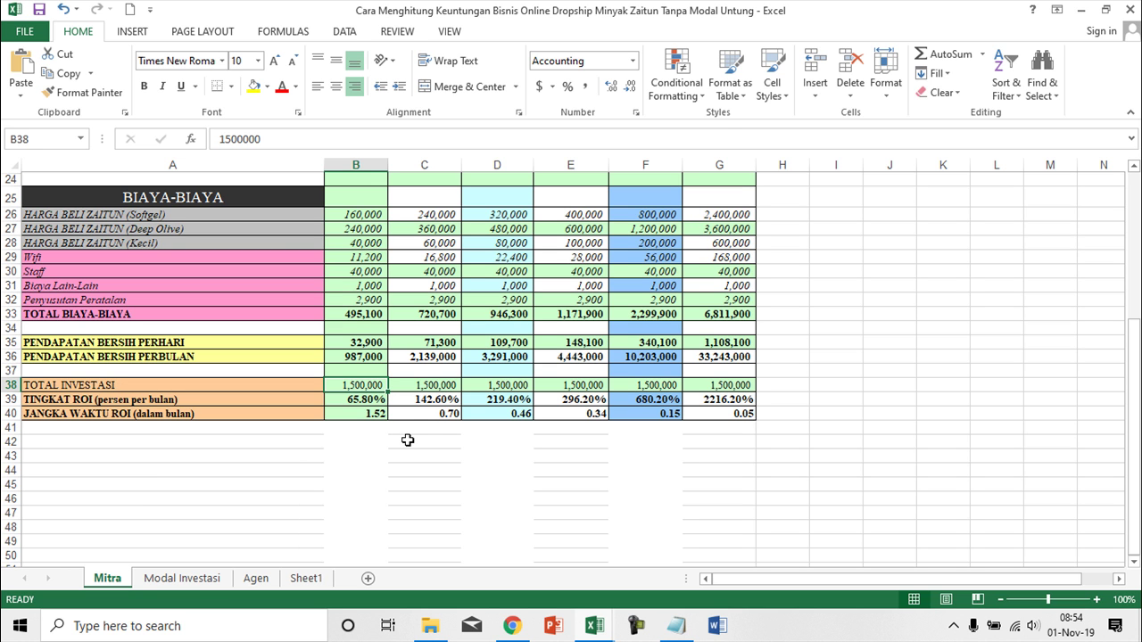
scroll(611, 496, up, 7)
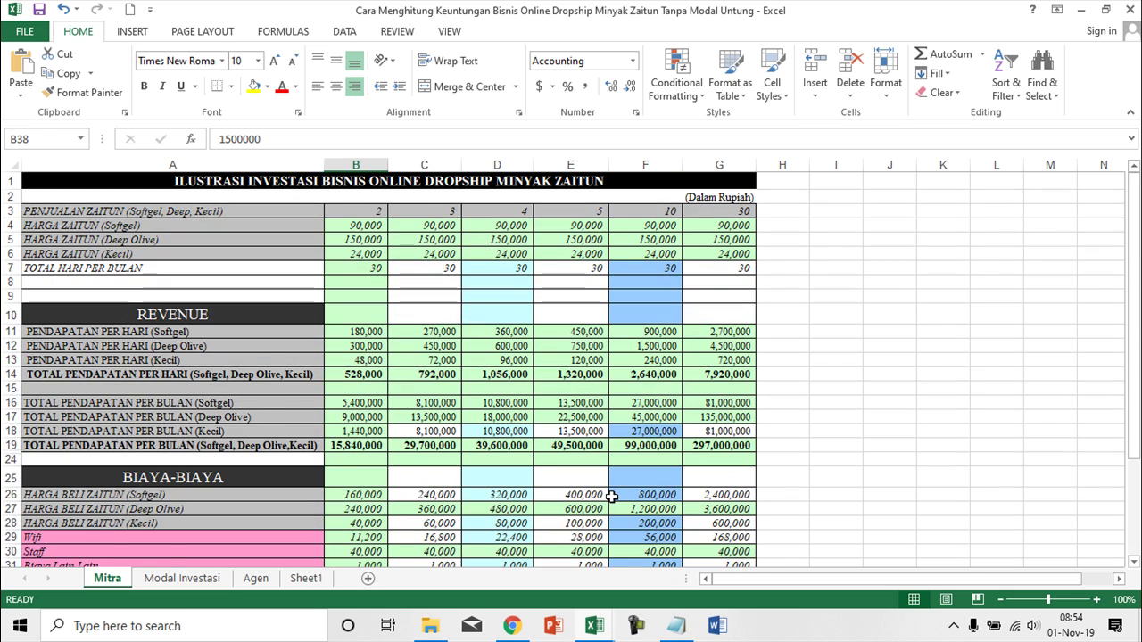
scroll(612, 495, down, 7)
scroll(560, 475, up, 5)
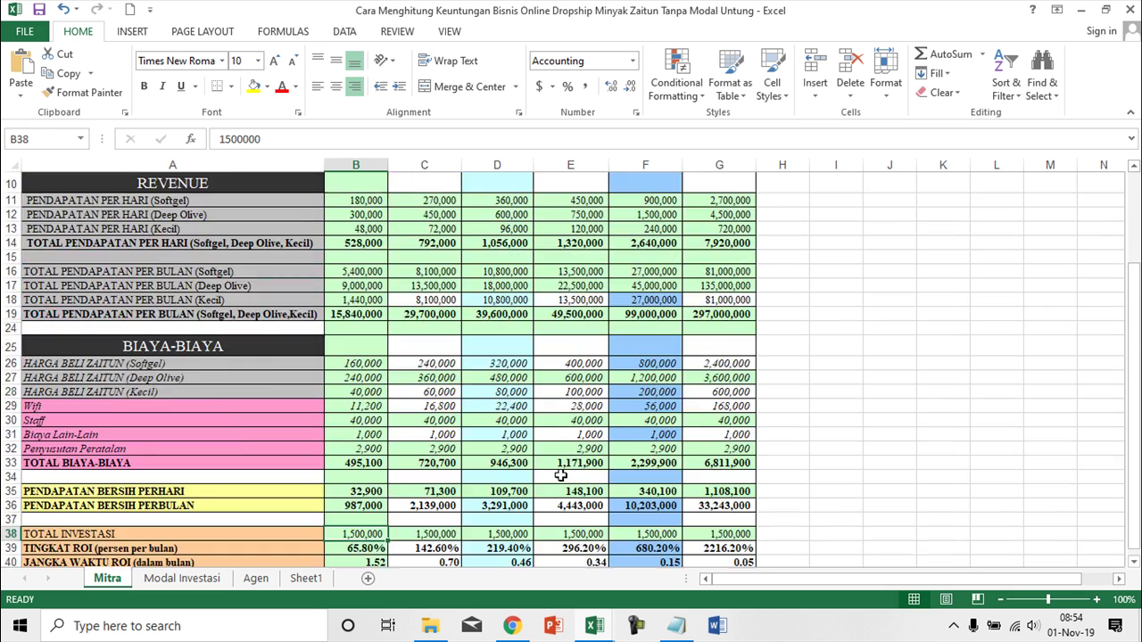
scroll(560, 476, up, 3)
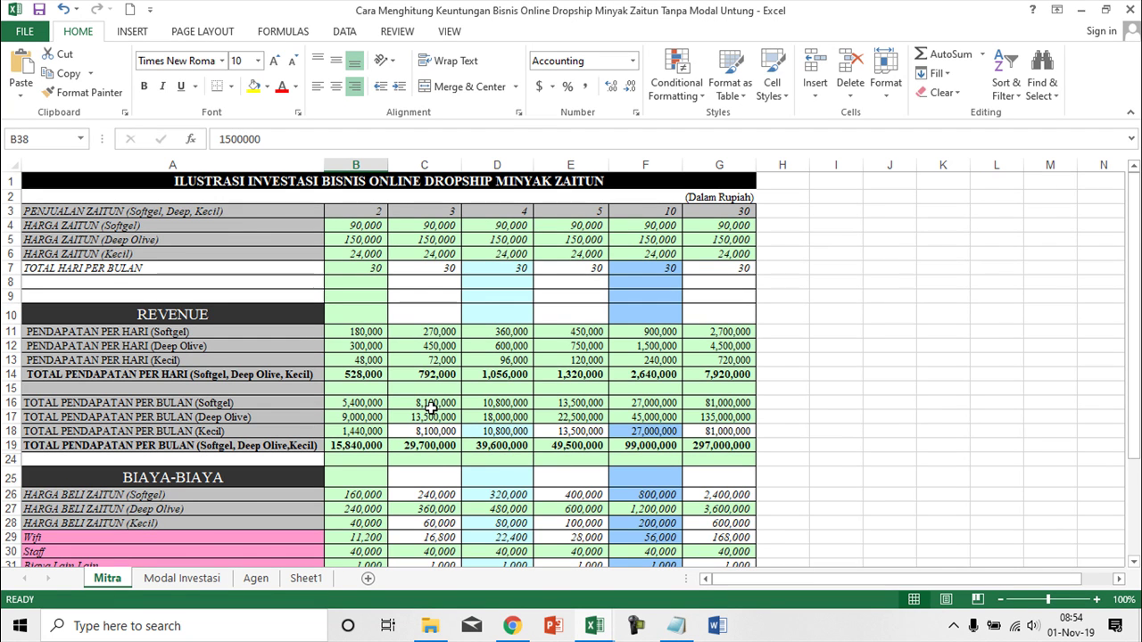
scroll(431, 408, down, 5)
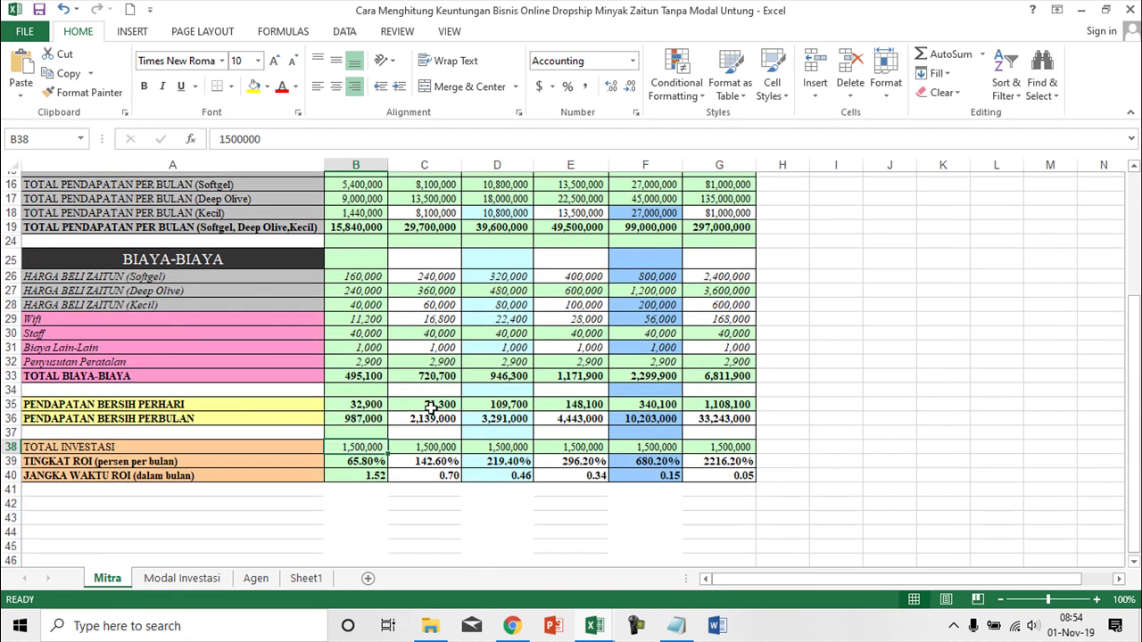
scroll(431, 408, up, 5)
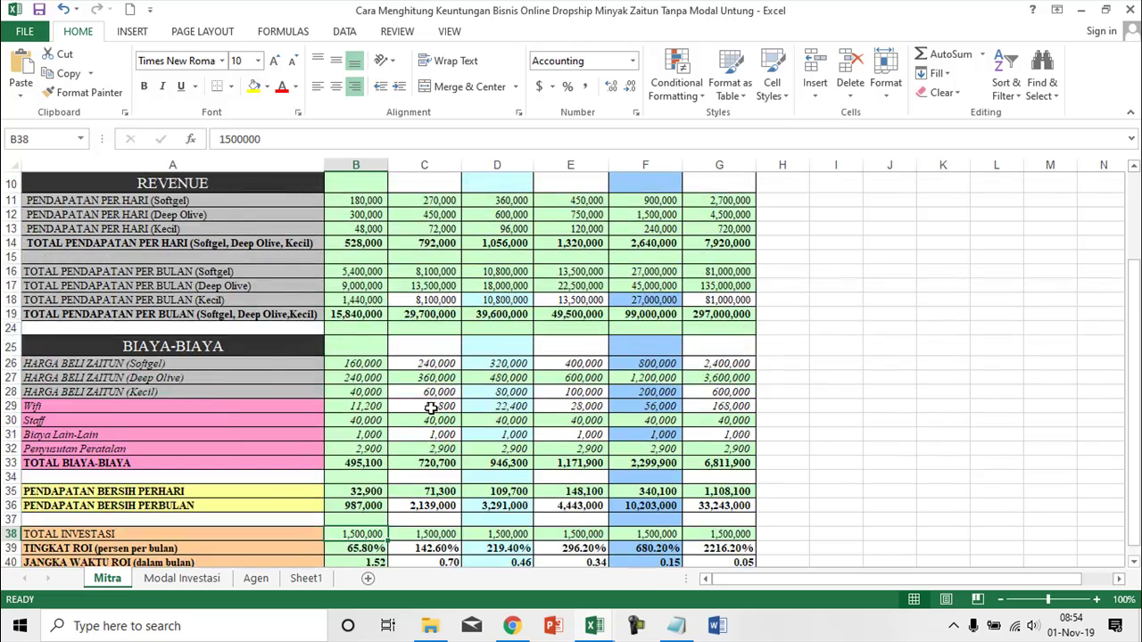
scroll(431, 409, down, 4)
scroll(431, 409, down, 2)
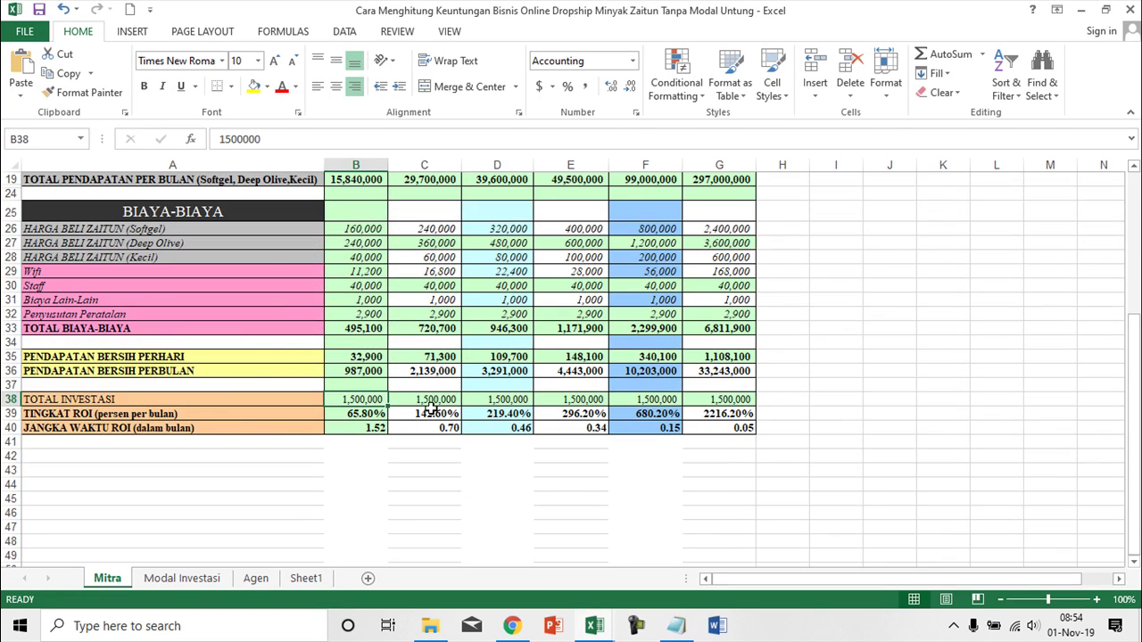
scroll(431, 407, up, 6)
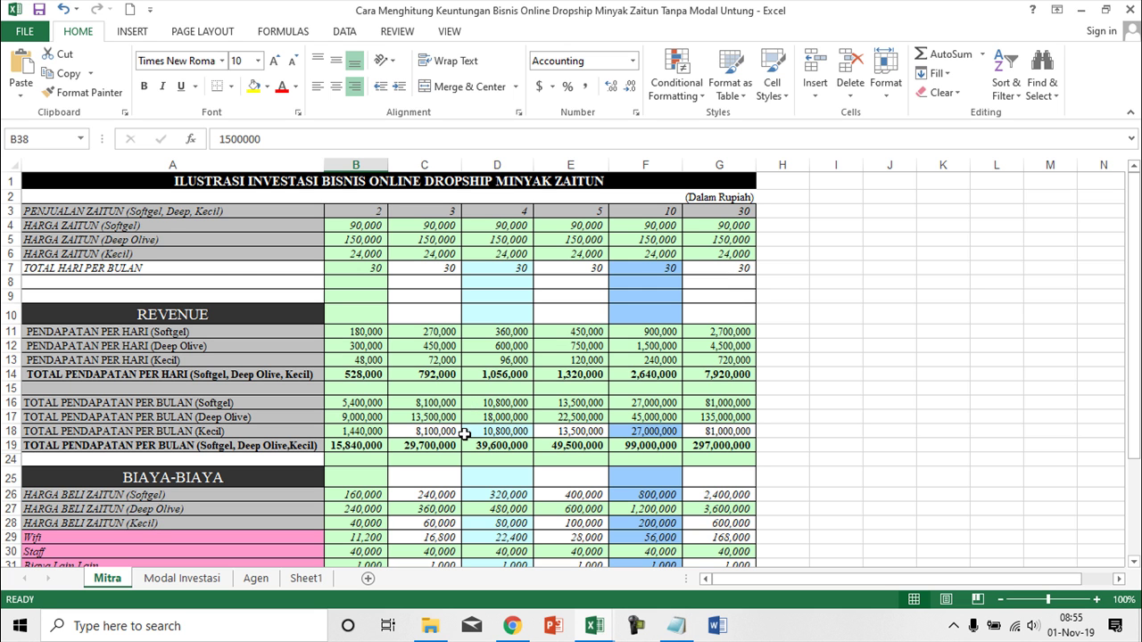
- Review the ROI rows (65.80% to 2216.20%) and show the hidden system tray icons
scroll(489, 437, down, 3)
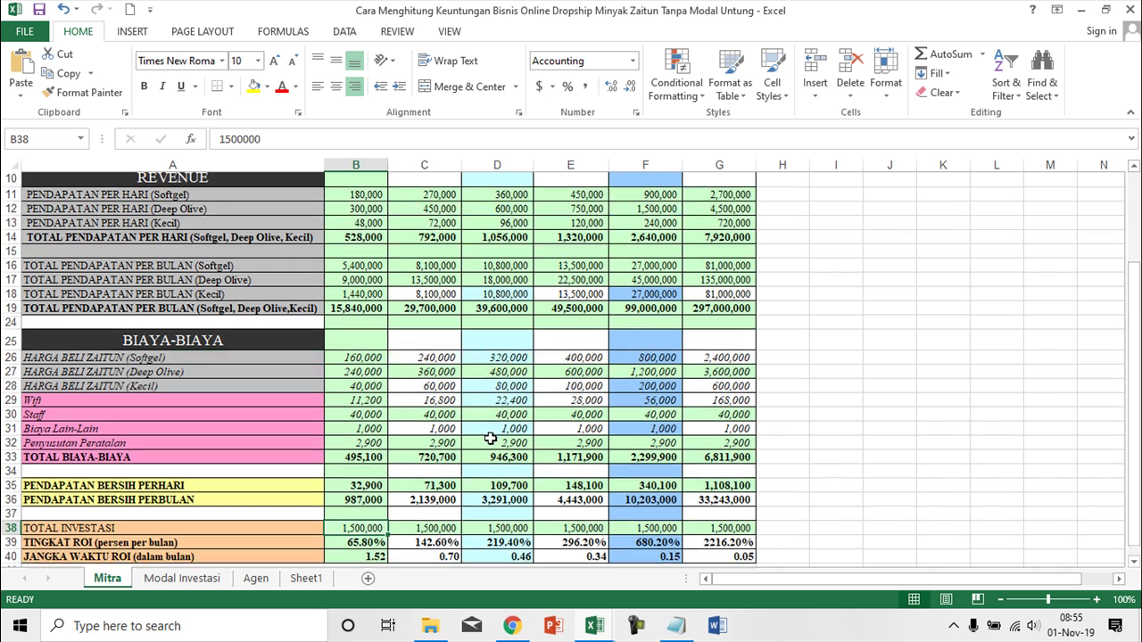
scroll(491, 437, down, 3)
scroll(247, 400, up, 1)
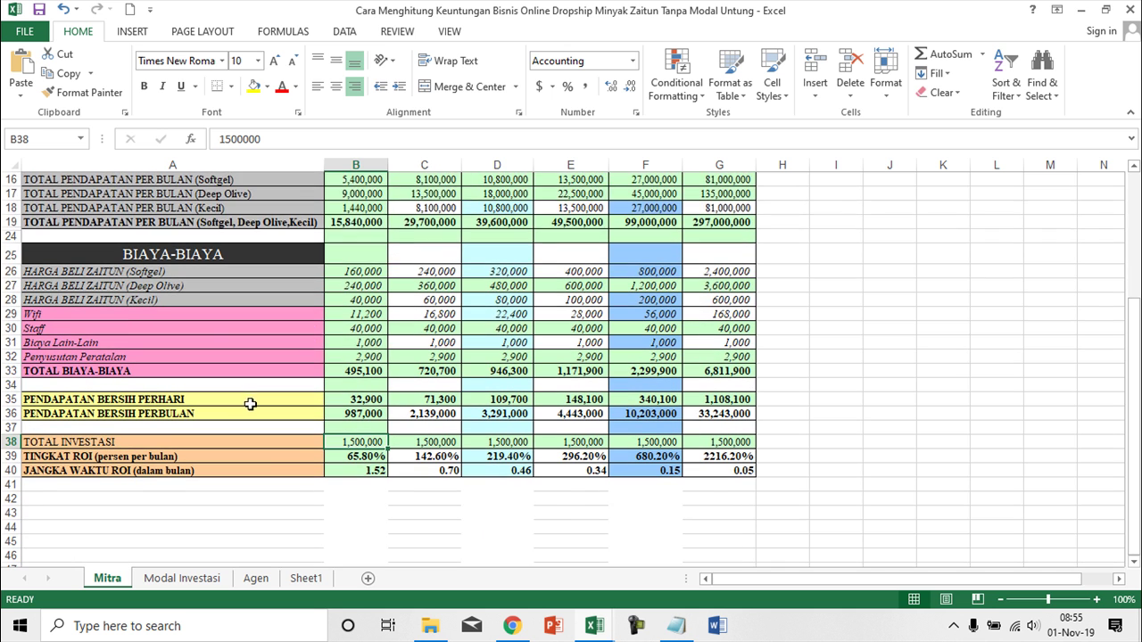
scroll(251, 404, down, 2)
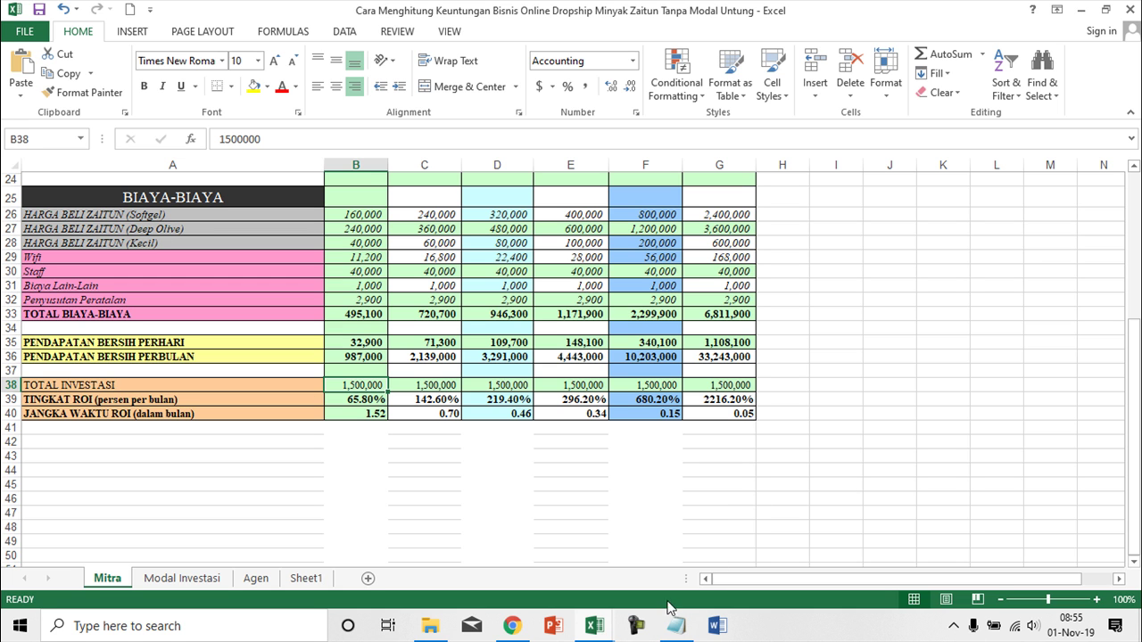
click(956, 627)
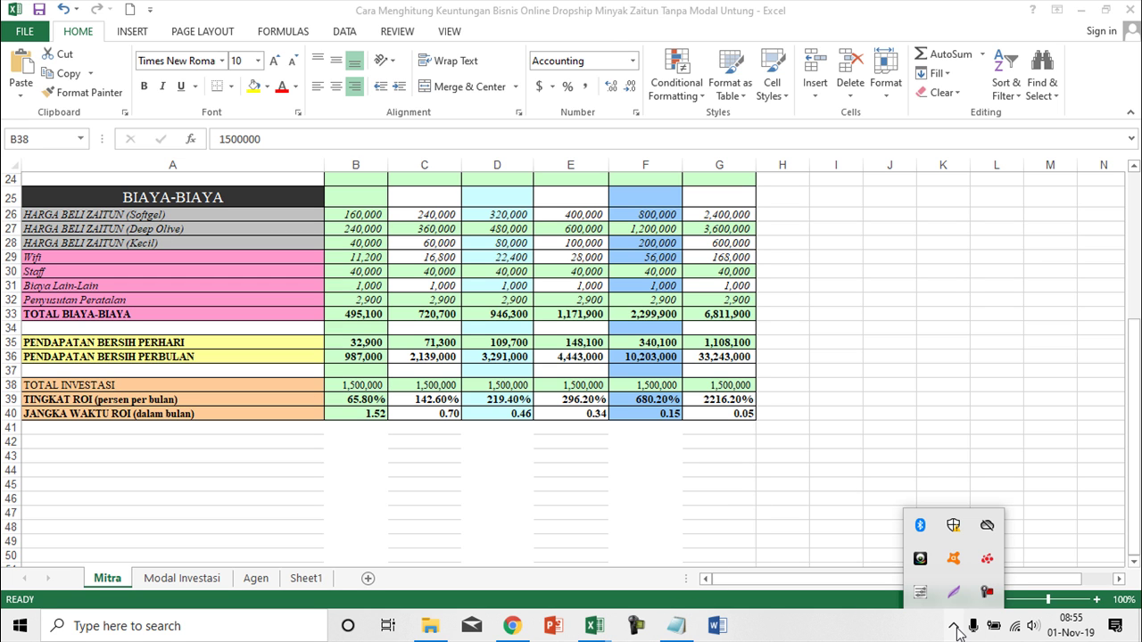